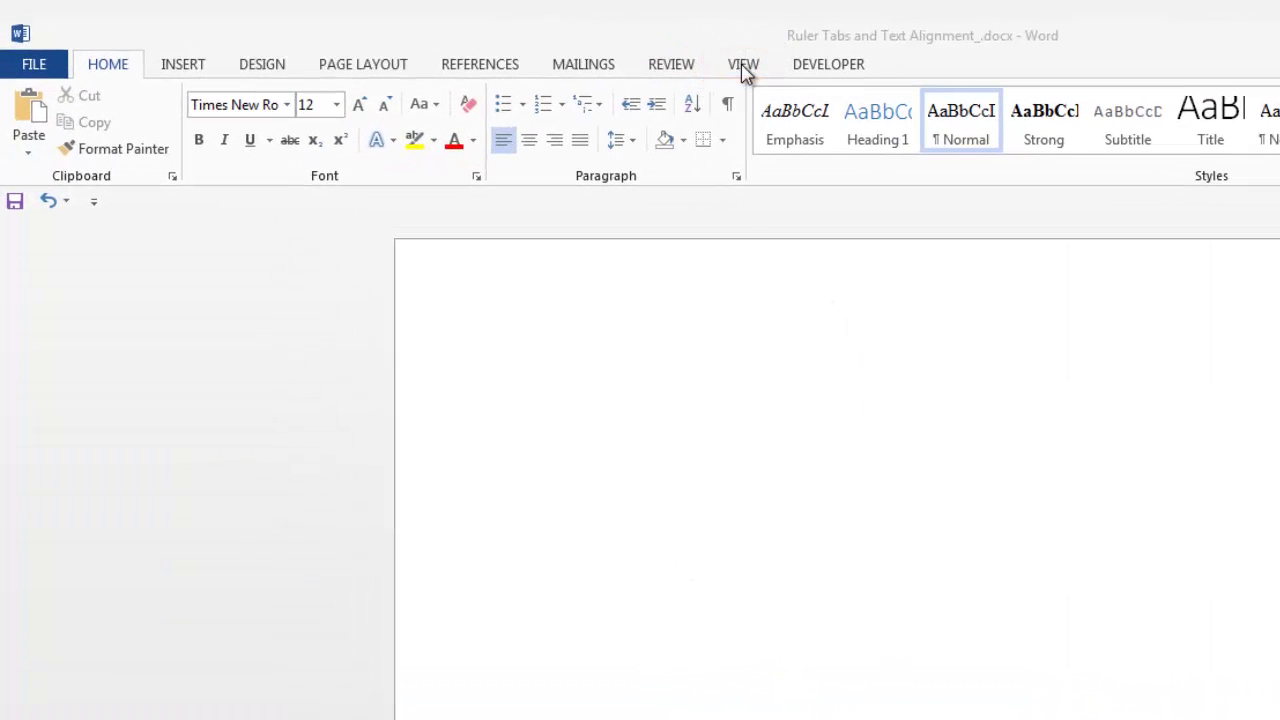
# Step: Show the ruler in the document window
pyautogui.click(743, 65)
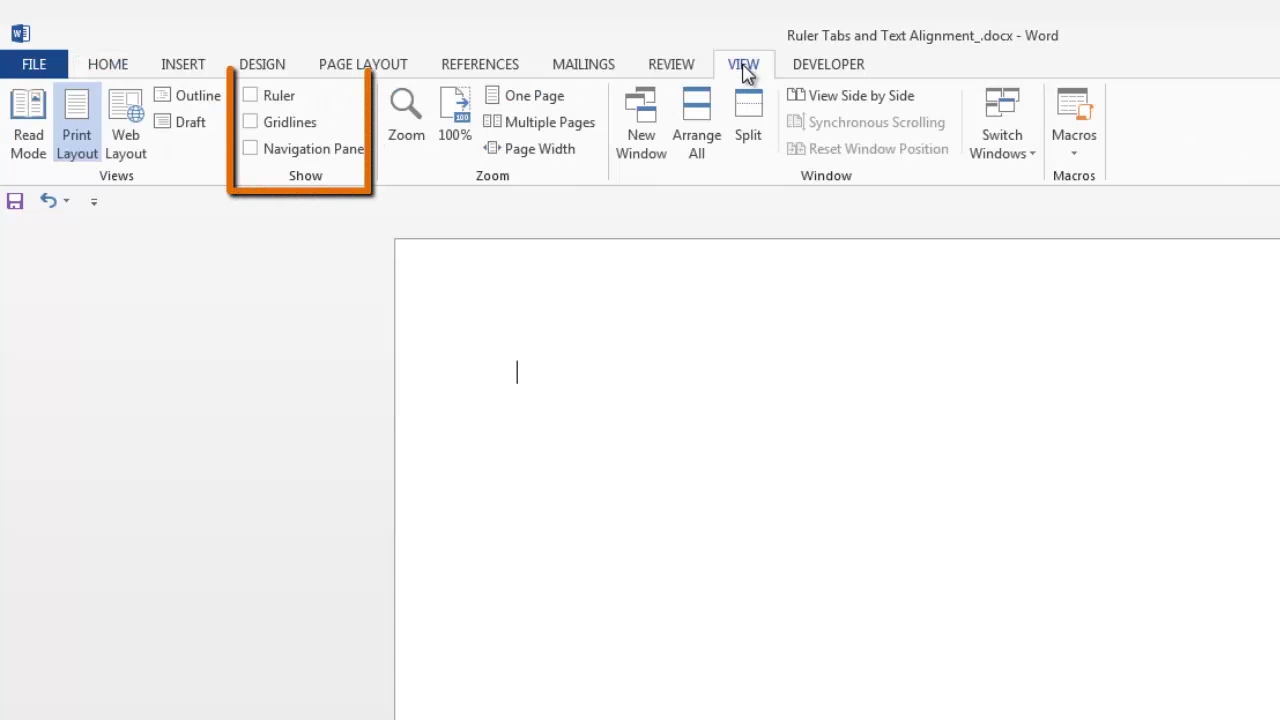
pyautogui.click(233, 89)
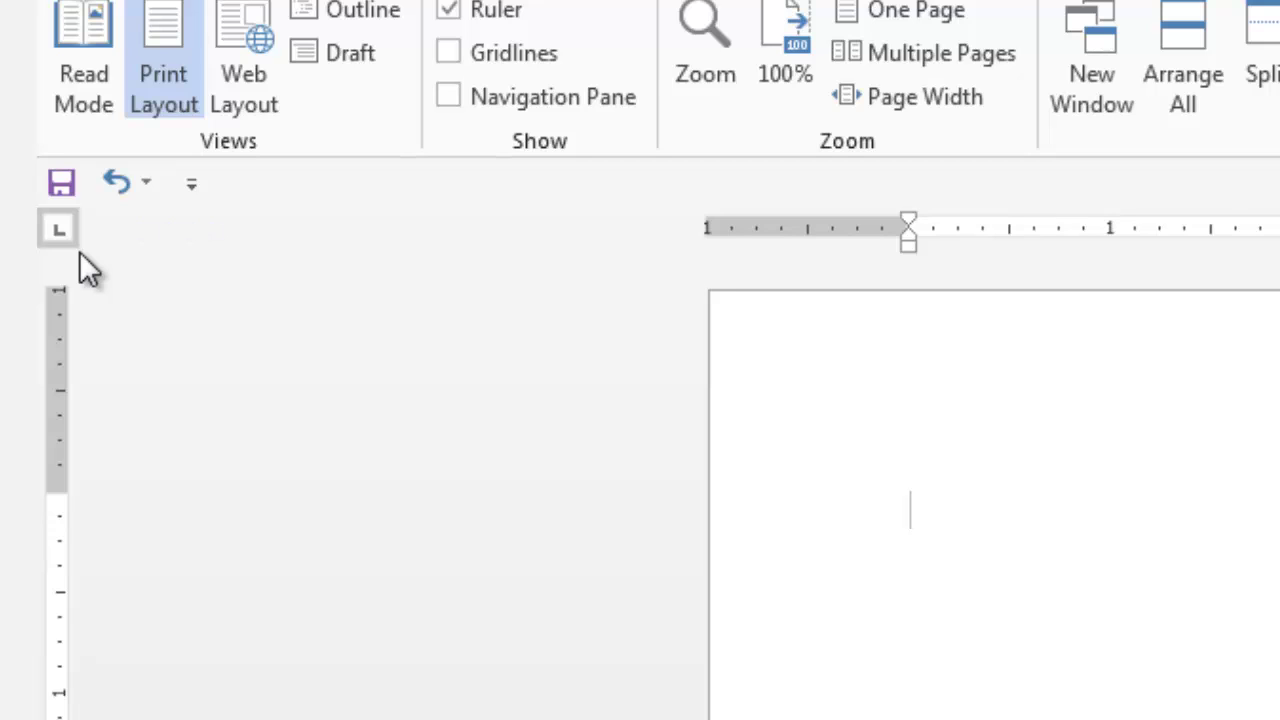
# Step: Cycle through the ruler's tab and indent types, including center, right and decimal tabs and the indent markers
pyautogui.click(70, 236)
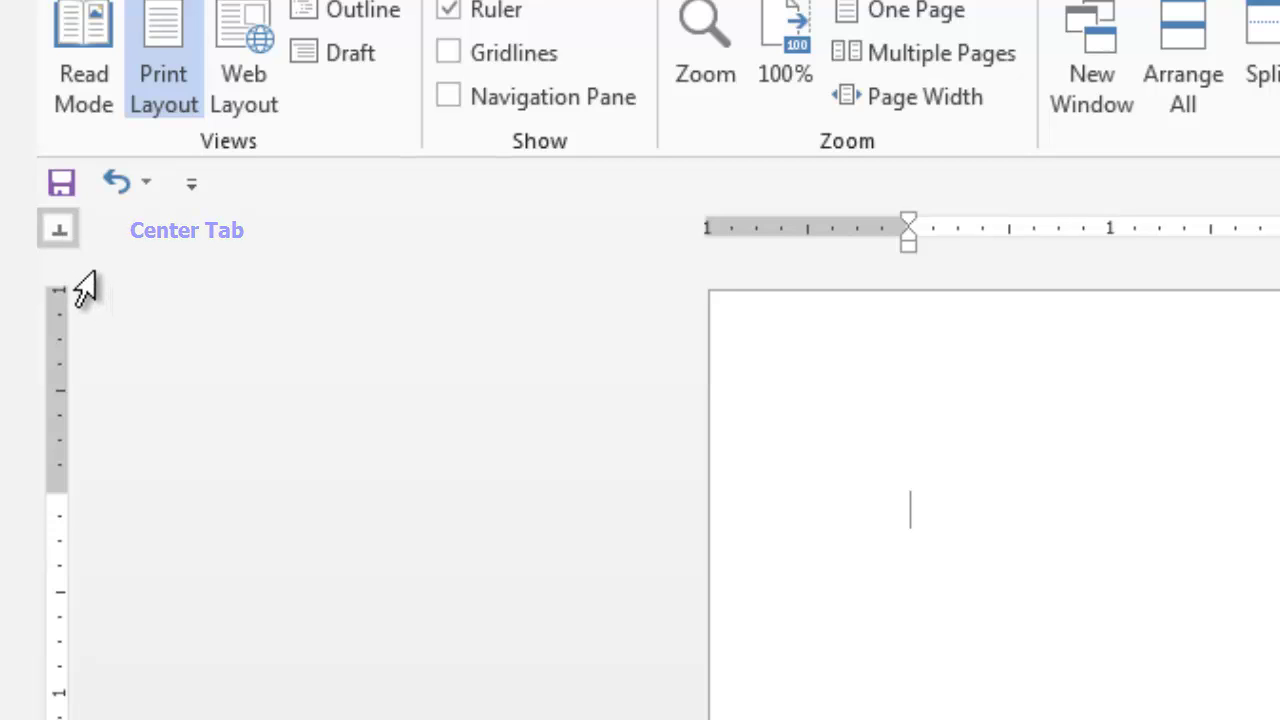
pyautogui.click(70, 238)
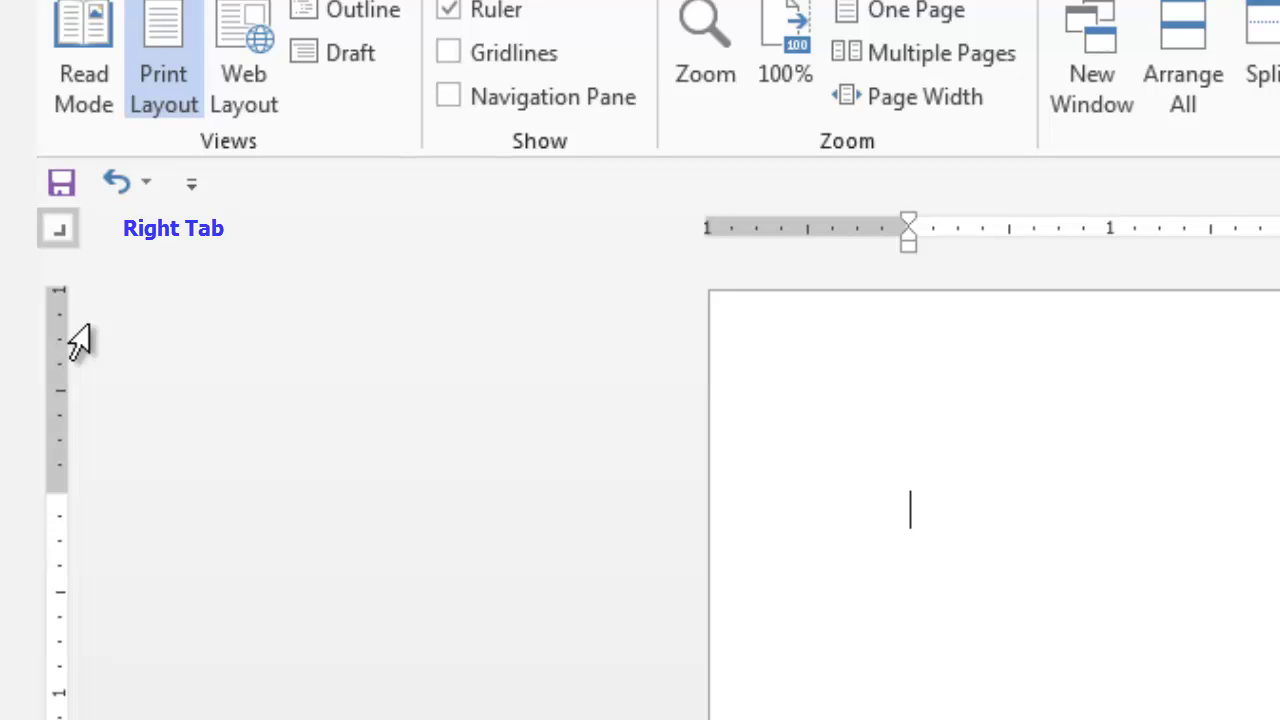
pyautogui.click(70, 236)
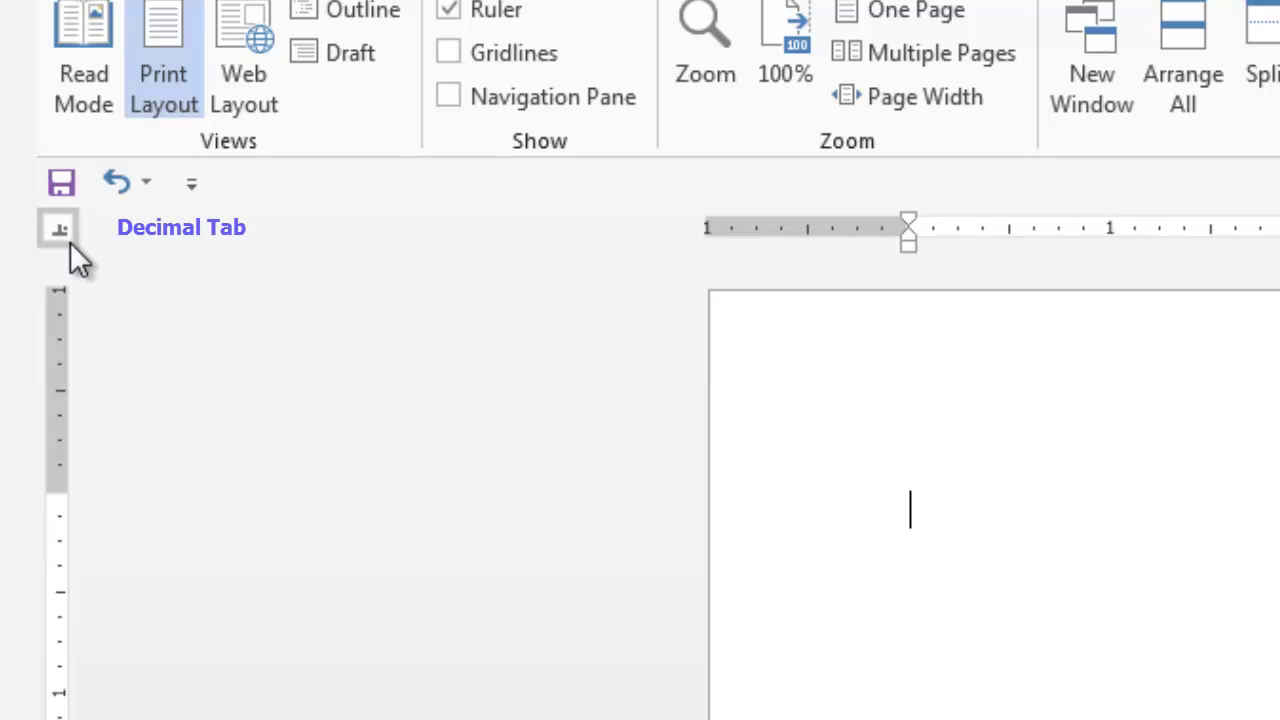
pyautogui.click(68, 236)
pyautogui.click(70, 238)
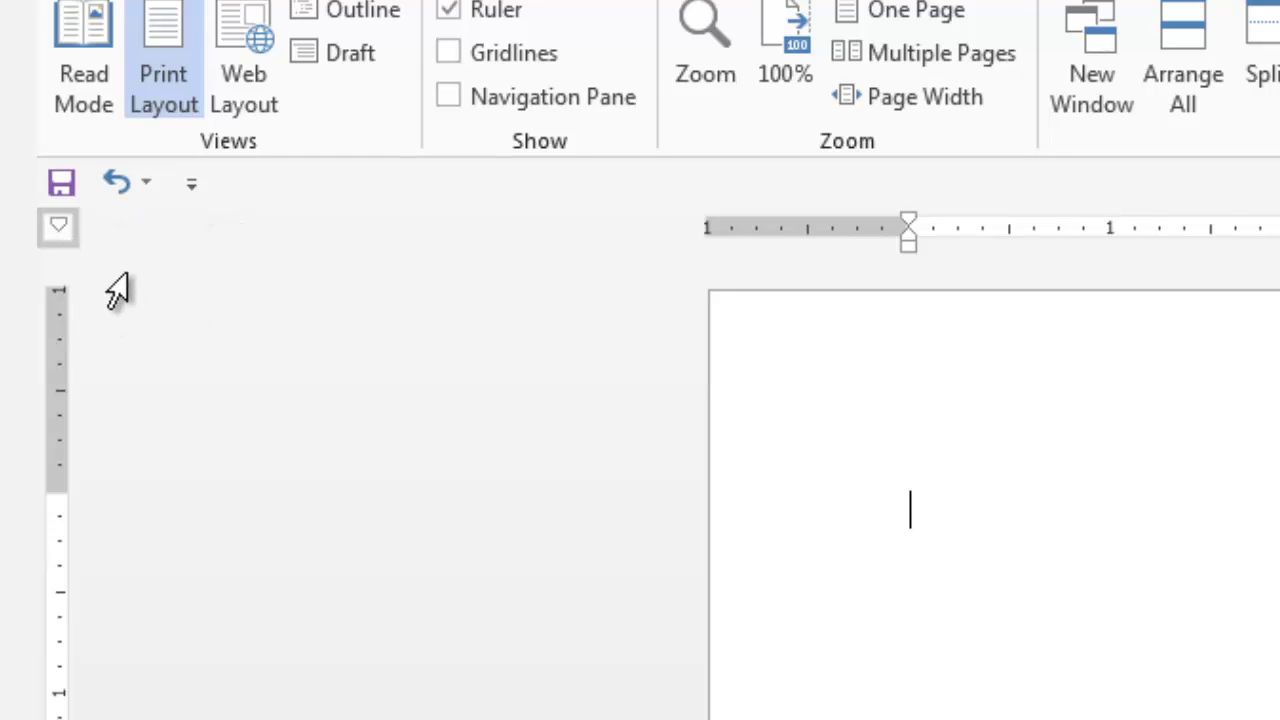
pyautogui.click(68, 236)
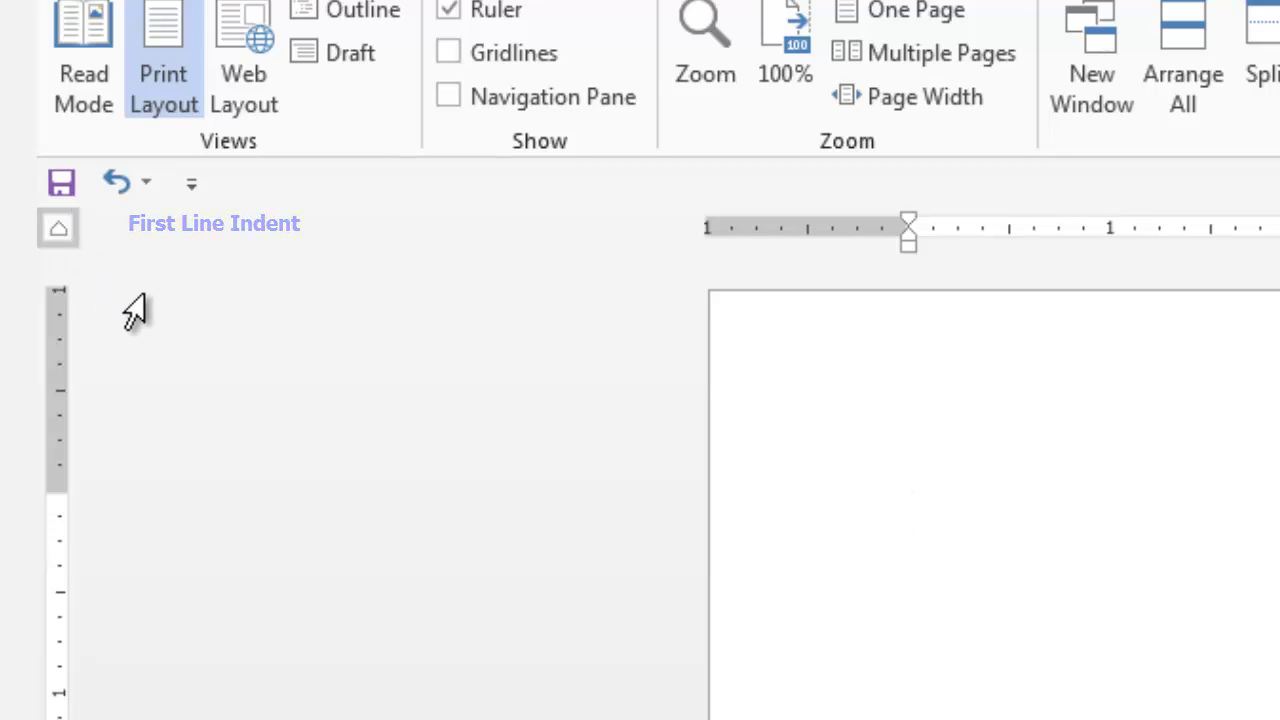
pyautogui.click(68, 236)
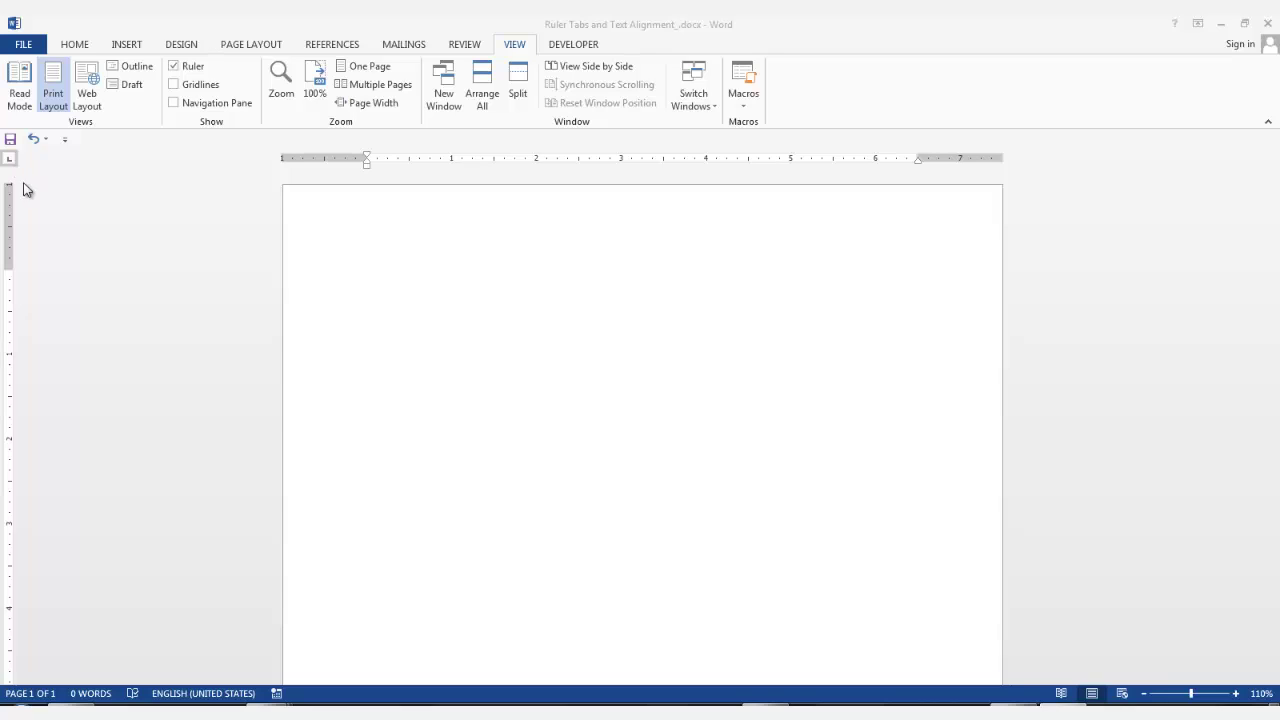
# Step: Set a left tab stop at about 0.25 inch on the ruler and enter "Left tab" at it
pyautogui.click(389, 163)
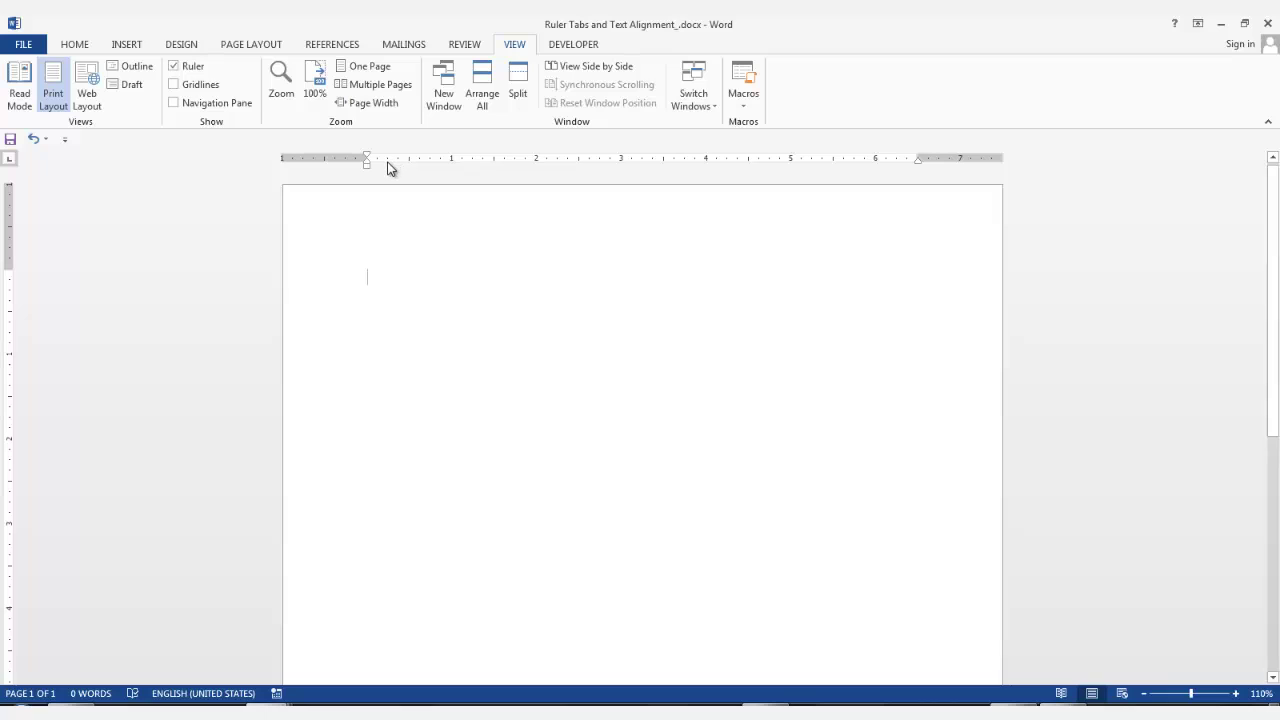
pyautogui.click(388, 160)
pyautogui.press('Tab')
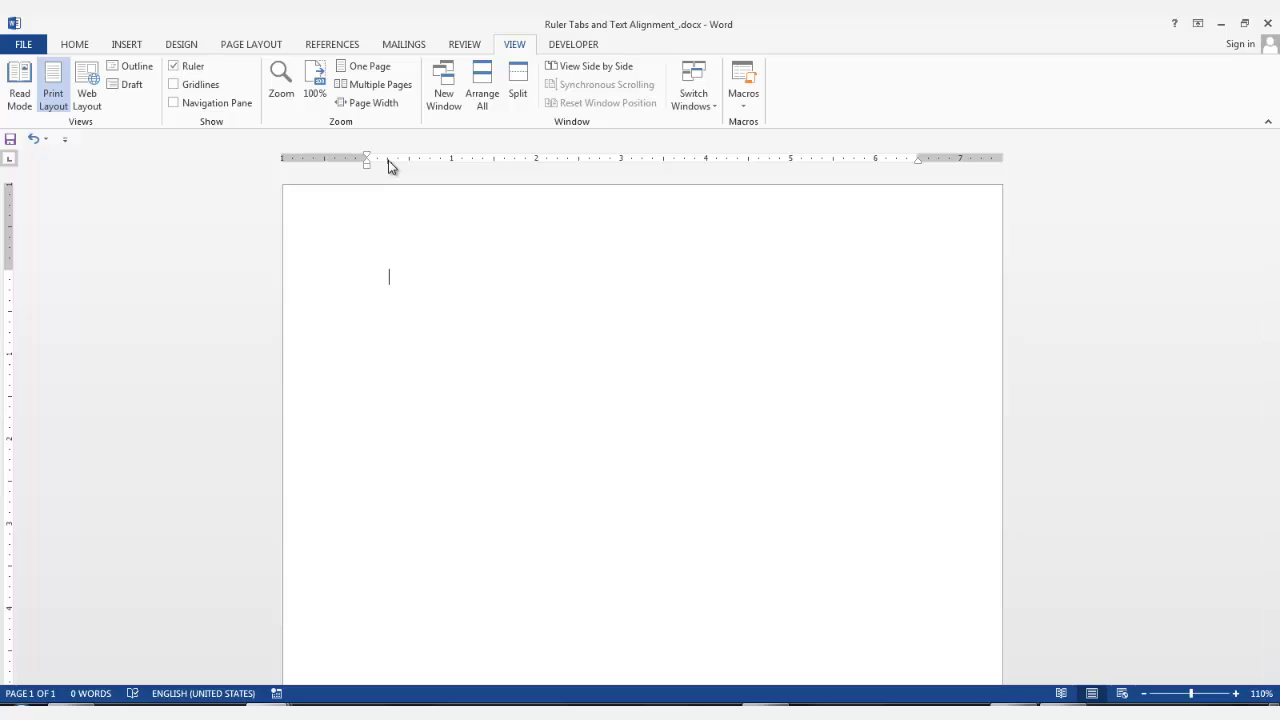
pyautogui.write('Left tab')
# Step: Set a center tab stop at about 3.25 inches on the same line and enter "This is the Center" at it
pyautogui.click(14, 166)
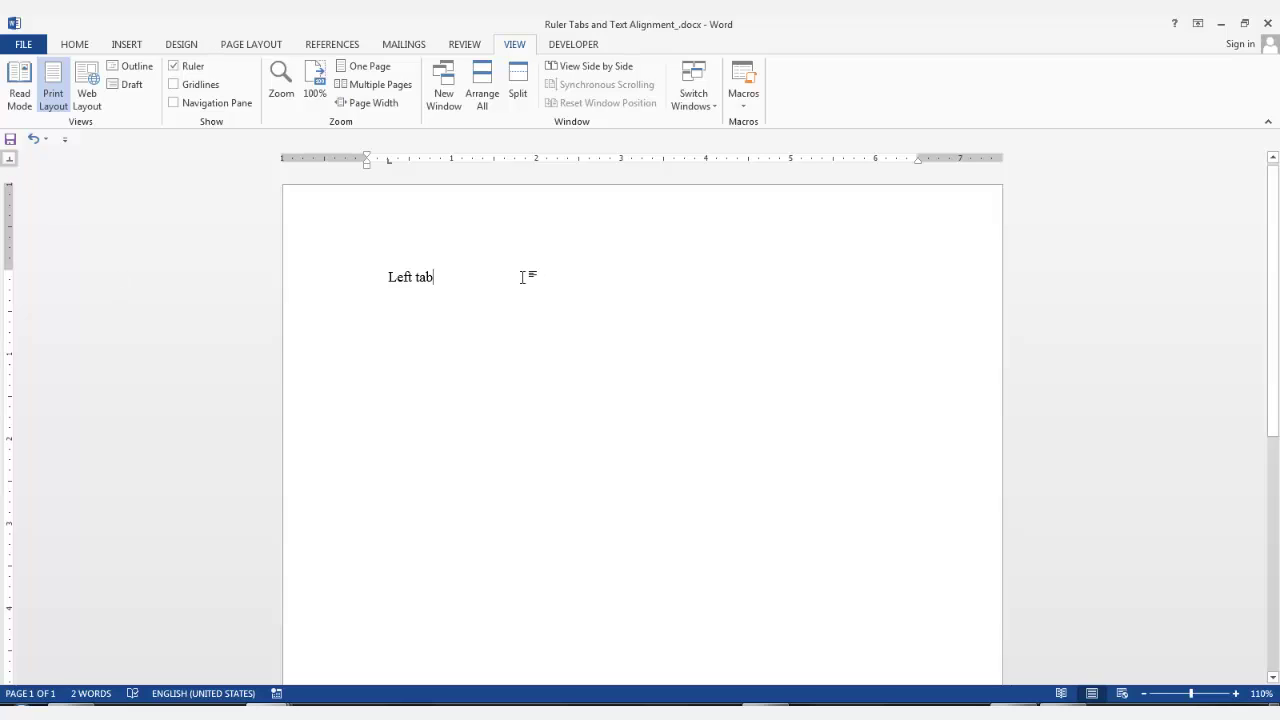
pyautogui.click(642, 161)
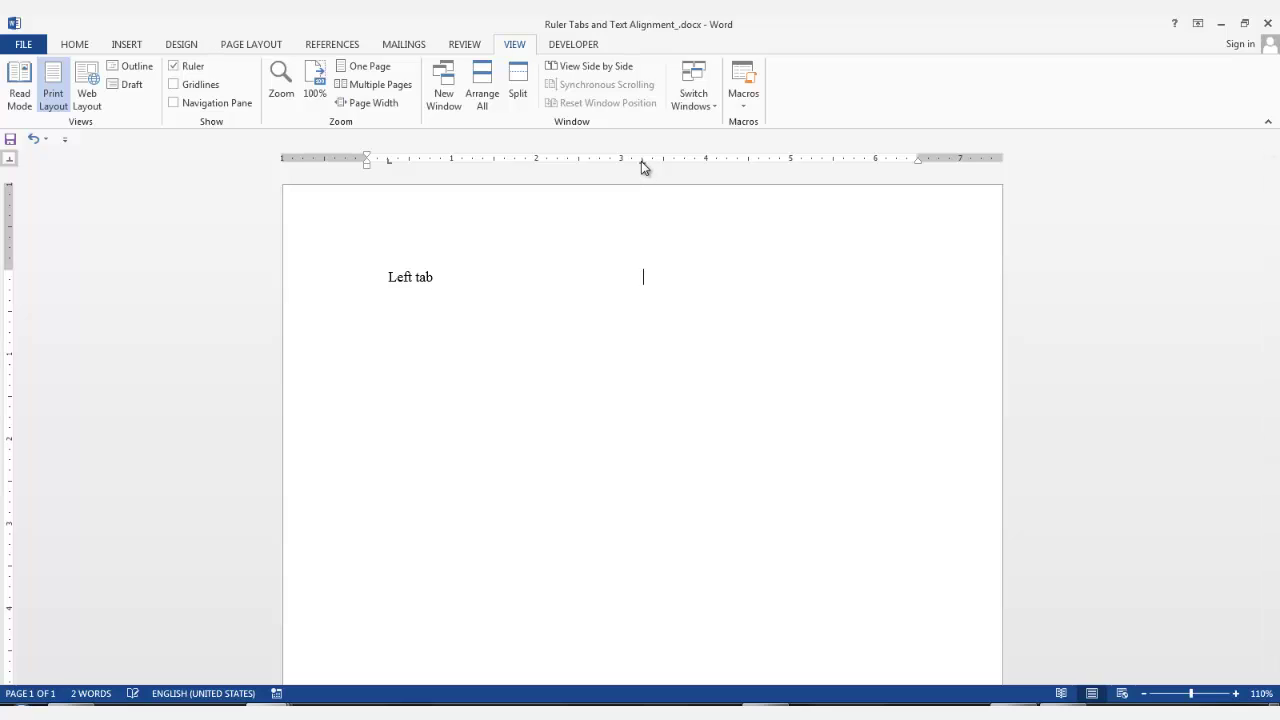
pyautogui.write('This is the Center')
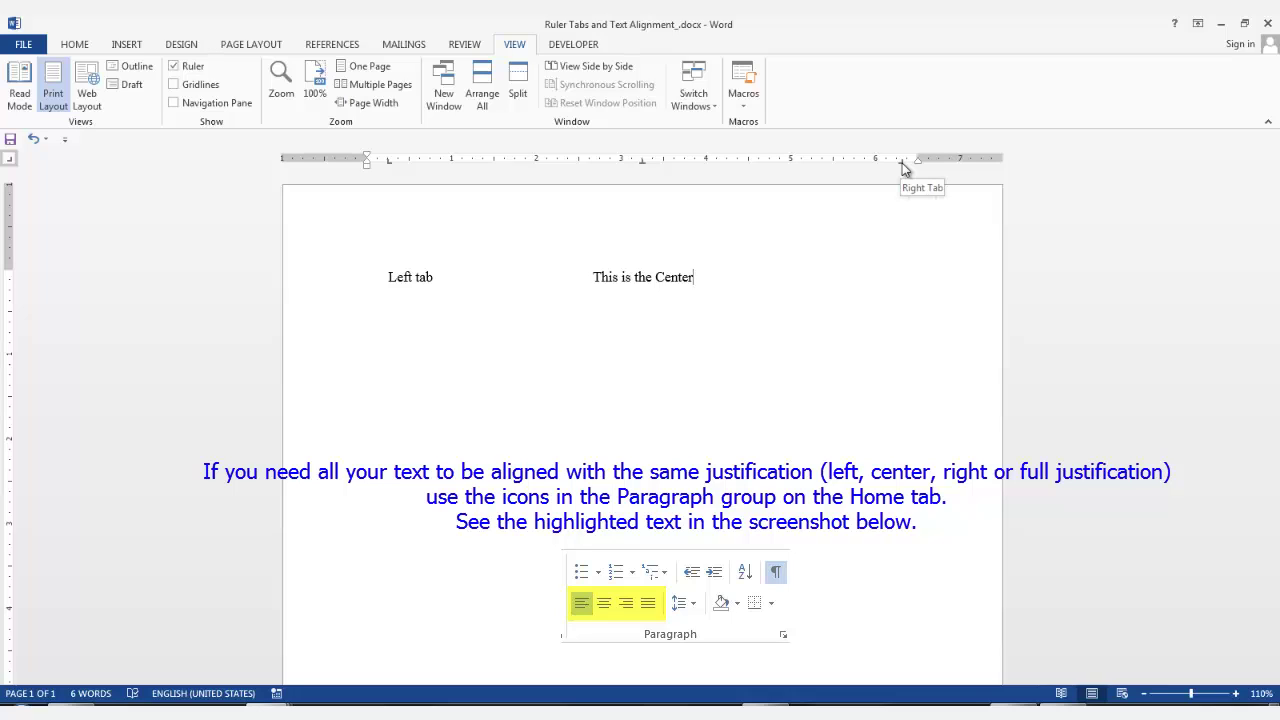
# Step: Place a right tab stop on the right margin at 6.5 inches and enter "Right tab" at it
pyautogui.moveTo(903, 168); pyautogui.dragTo(919, 168)
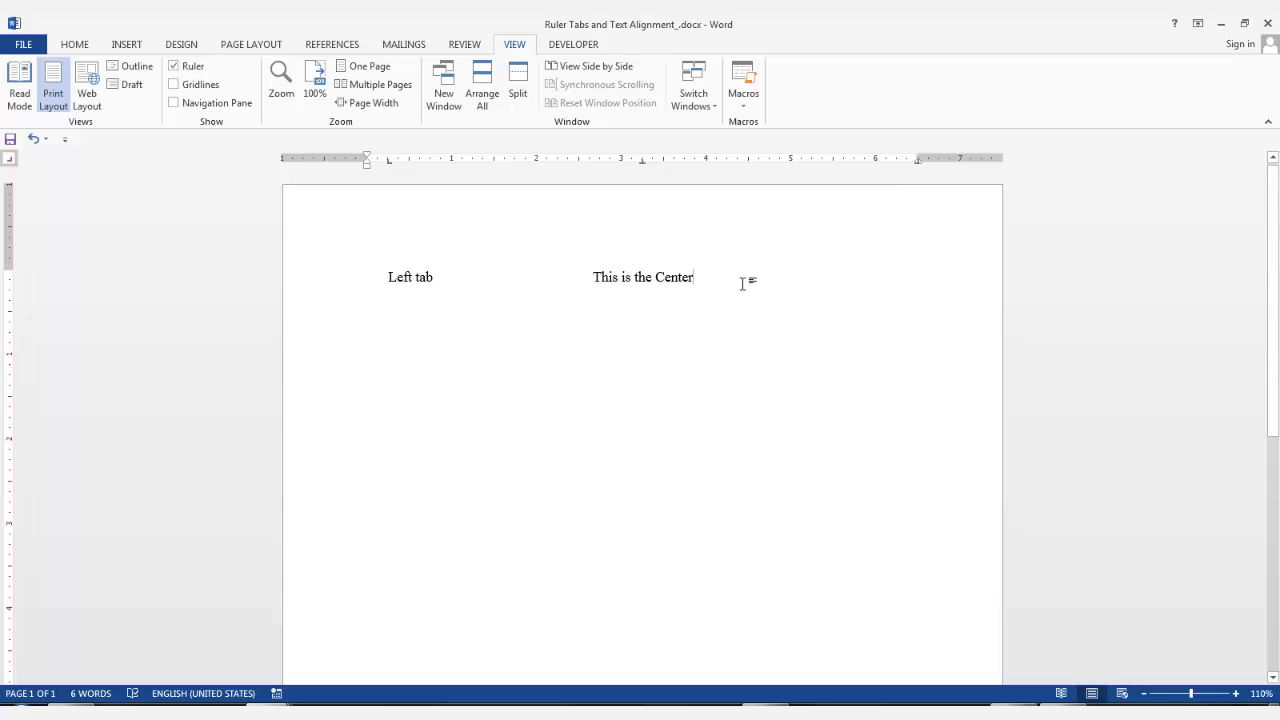
pyautogui.press('Tab')
pyautogui.write('Right tab')
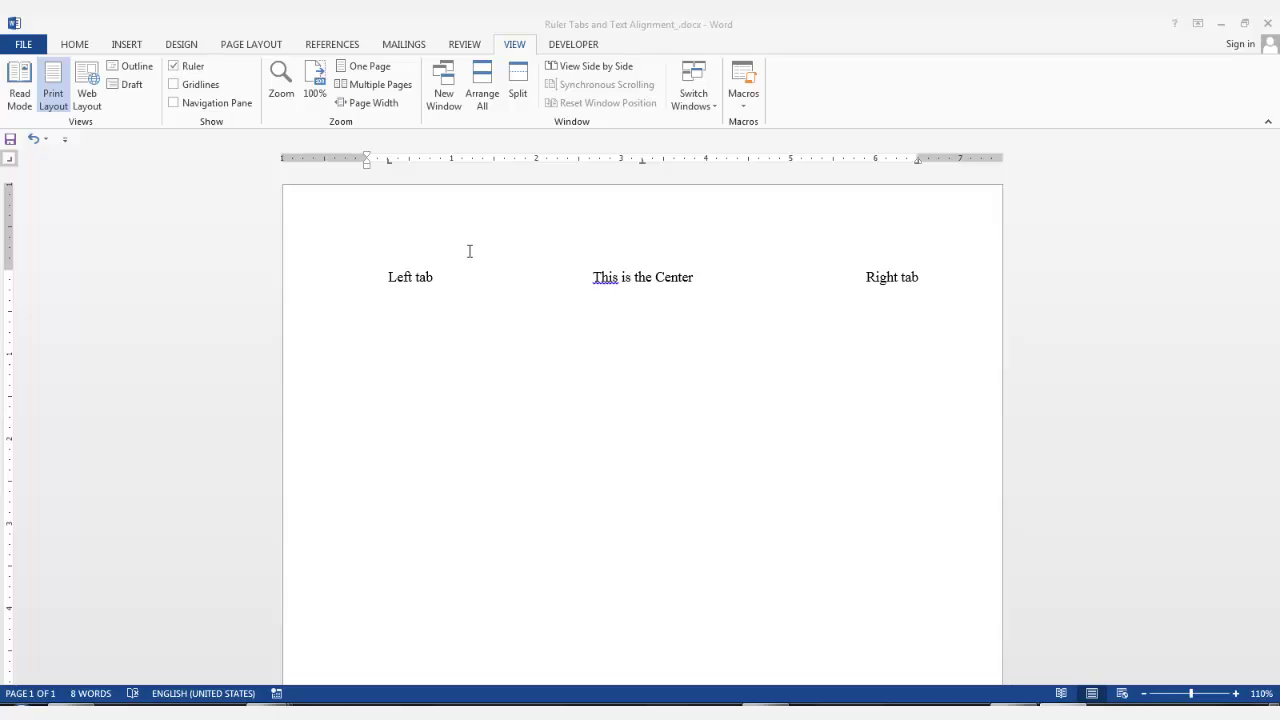
# Step: Choose the decimal tab type and enter 0.65, 11.23 and 247.01 on separate lines below the heading line
pyautogui.click(10, 158)
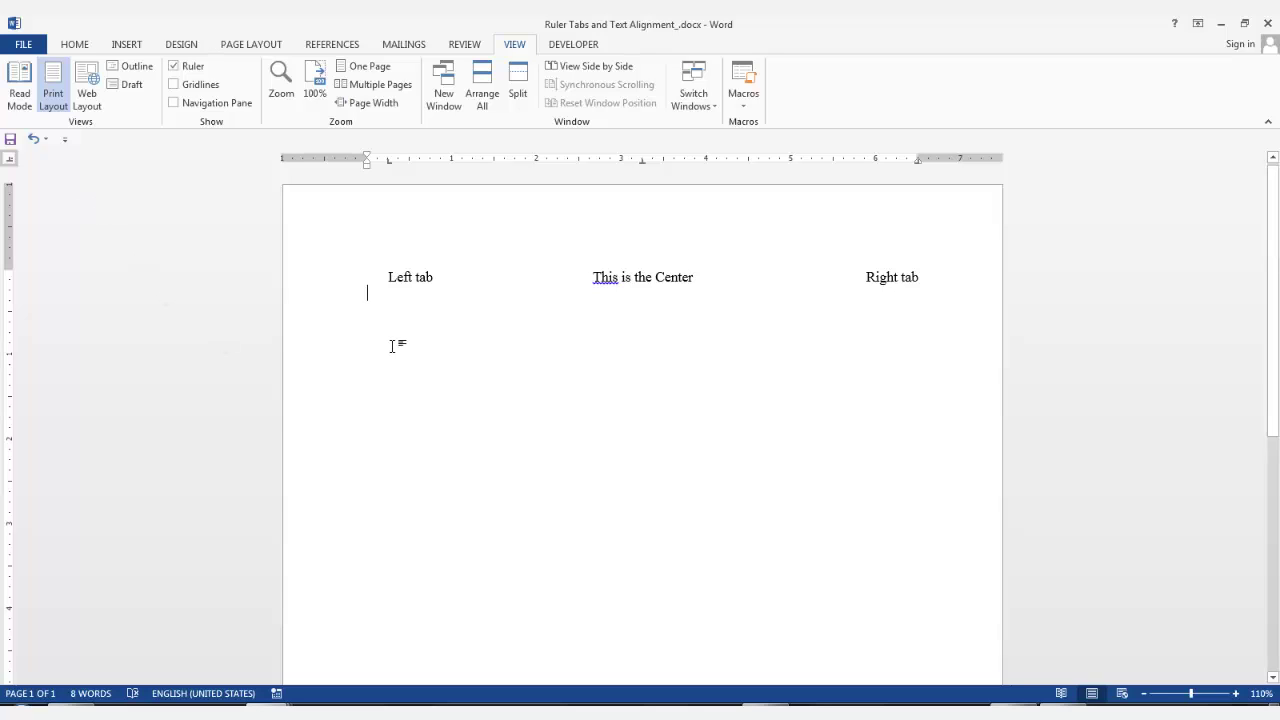
pyautogui.press('Return')
pyautogui.press('Return')
pyautogui.write('0.65')
pyautogui.press('Return')
pyautogui.write('11.23')
pyautogui.press('Return')
pyautogui.write('247.01')
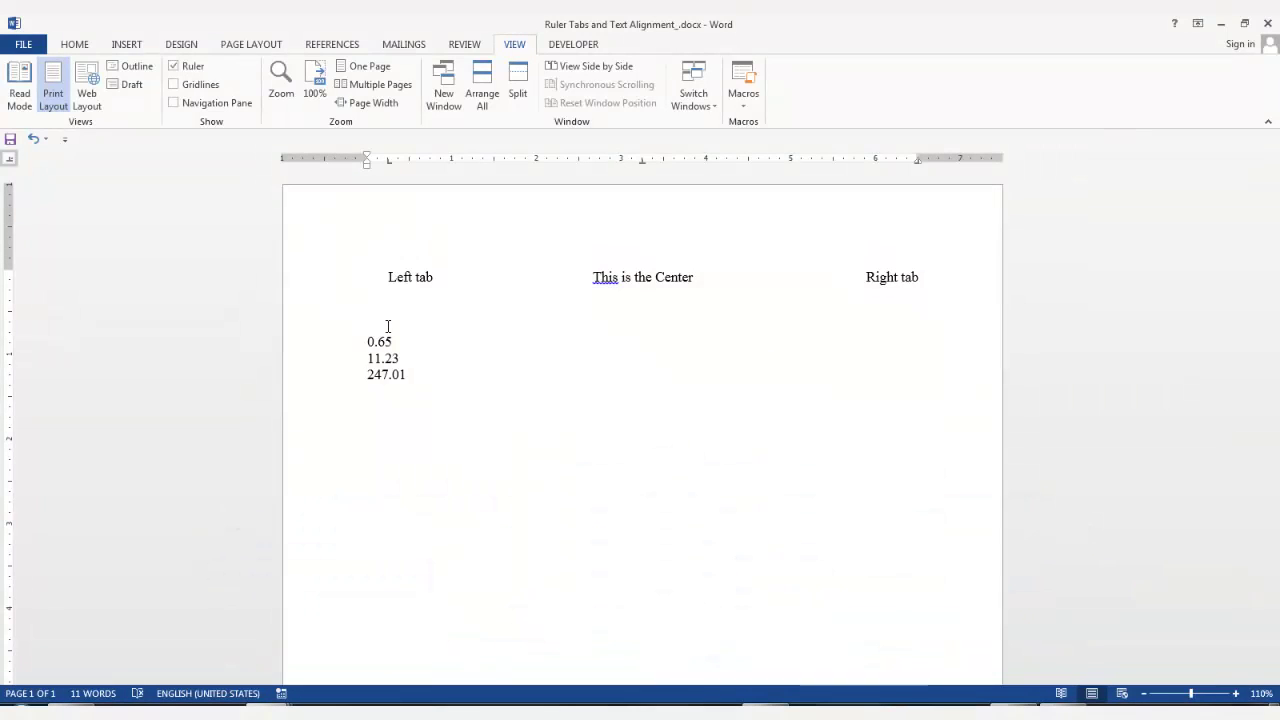
# Step: Set a decimal tab stop at about 5.5 inches for the three numbers and align each number to it
pyautogui.moveTo(414, 376); pyautogui.dragTo(364, 343)
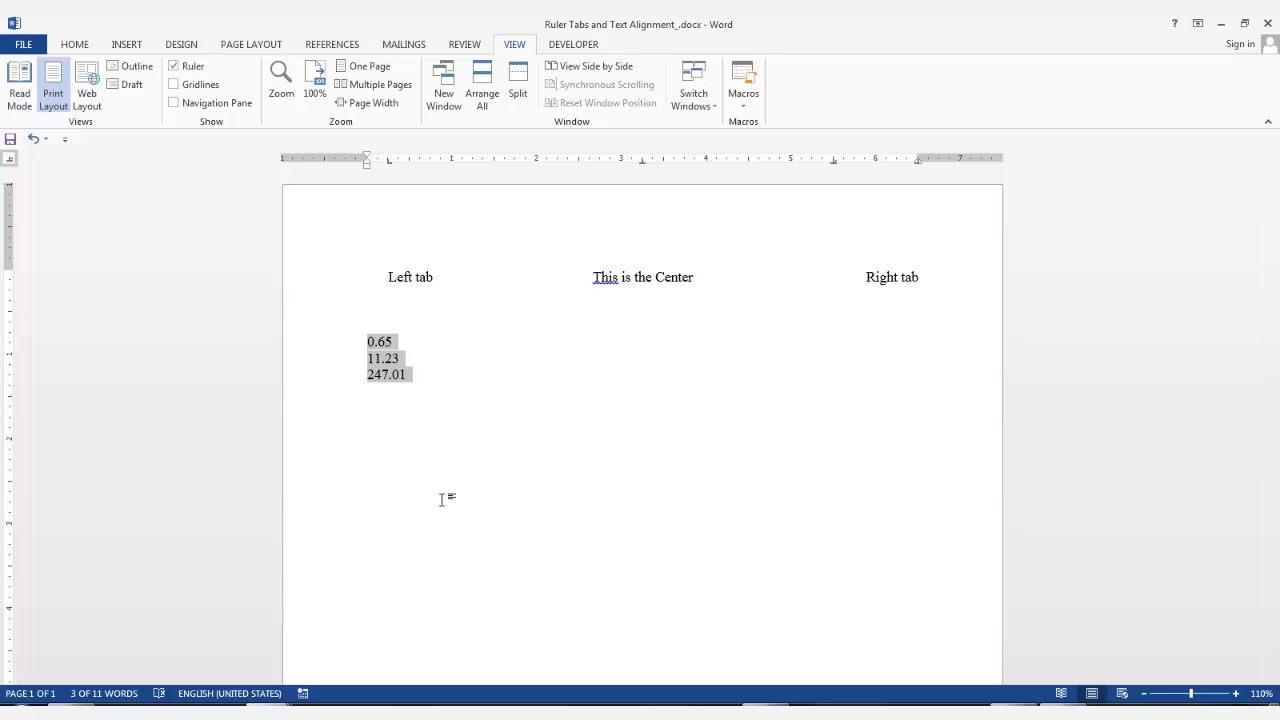
pyautogui.click(368, 407)
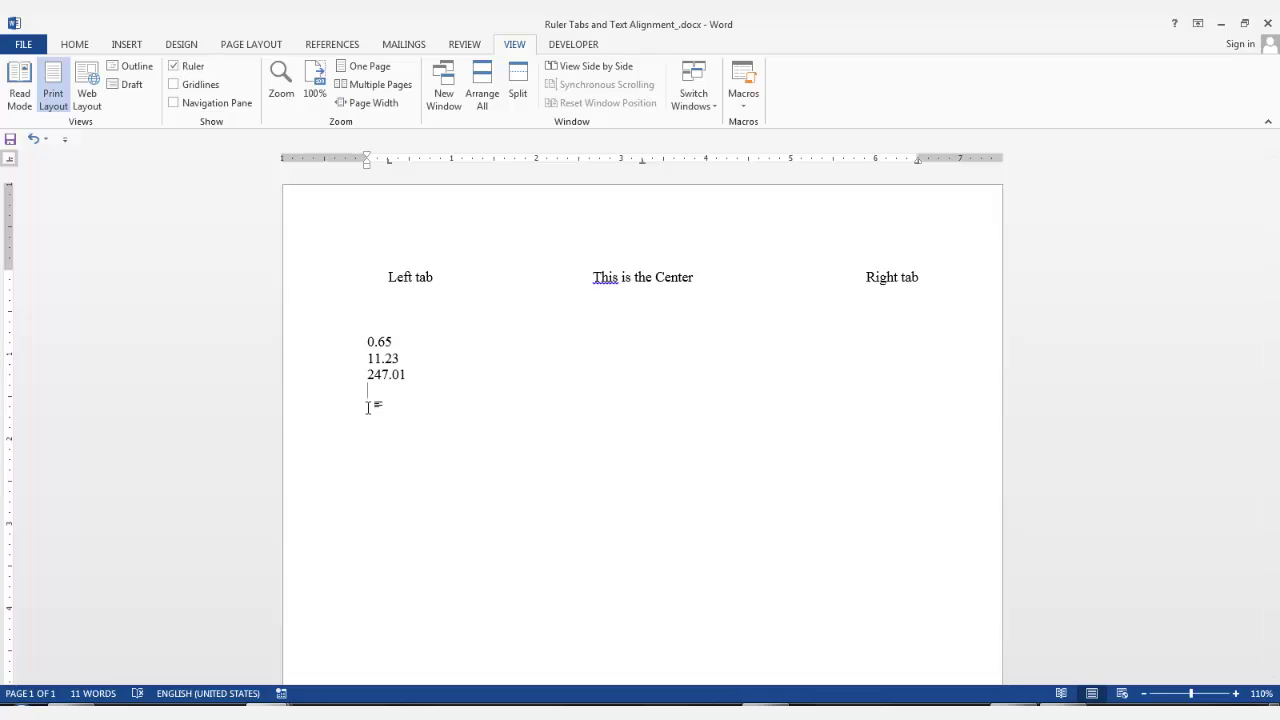
pyautogui.click(366, 341)
pyautogui.press('Tab')
pyautogui.press('Tab')
pyautogui.press('Tab')
pyautogui.click(360, 358)
pyautogui.press('Tab')
pyautogui.press('Tab')
pyautogui.press('Tab')
pyautogui.click(366, 374)
pyautogui.press('Tab')
pyautogui.press('Tab')
pyautogui.press('Tab')
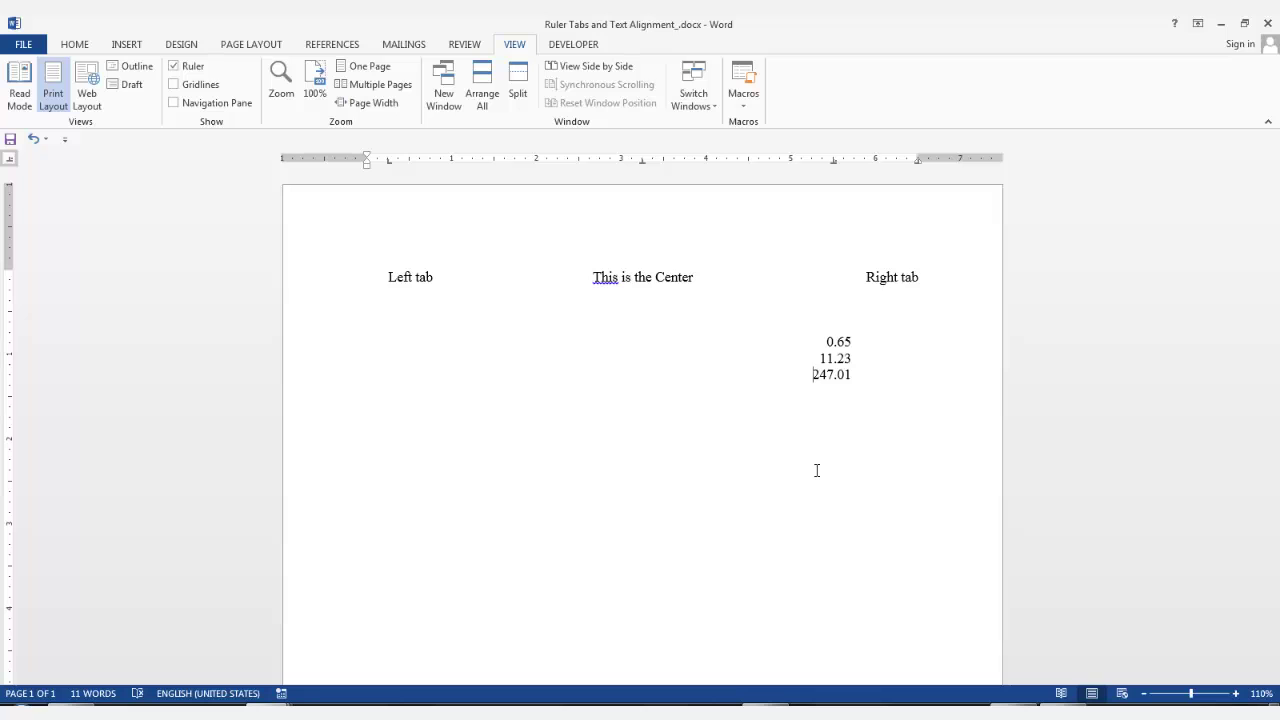
# Step: Add bar tabs at about 0.4, 0.9 and 1.4 inches below the numbers and enter "You can type right through them."
pyautogui.hotkey('ctrl', 'z')
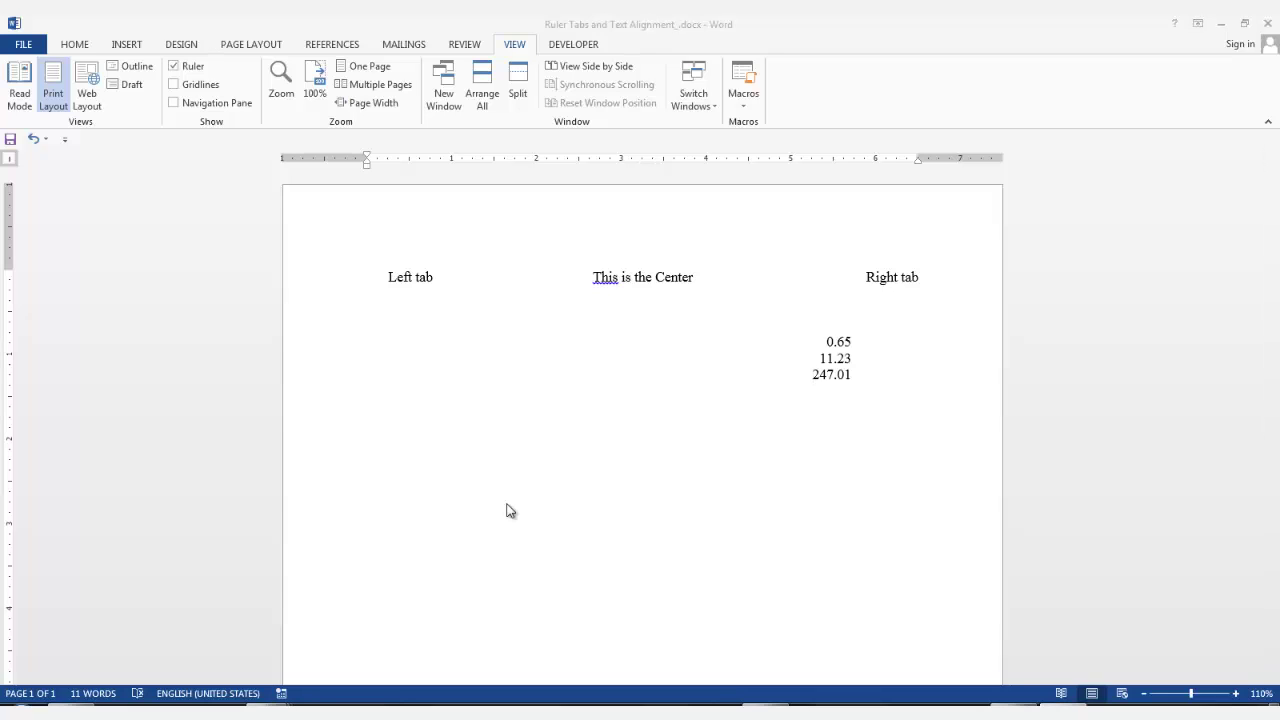
pyautogui.click(398, 161)
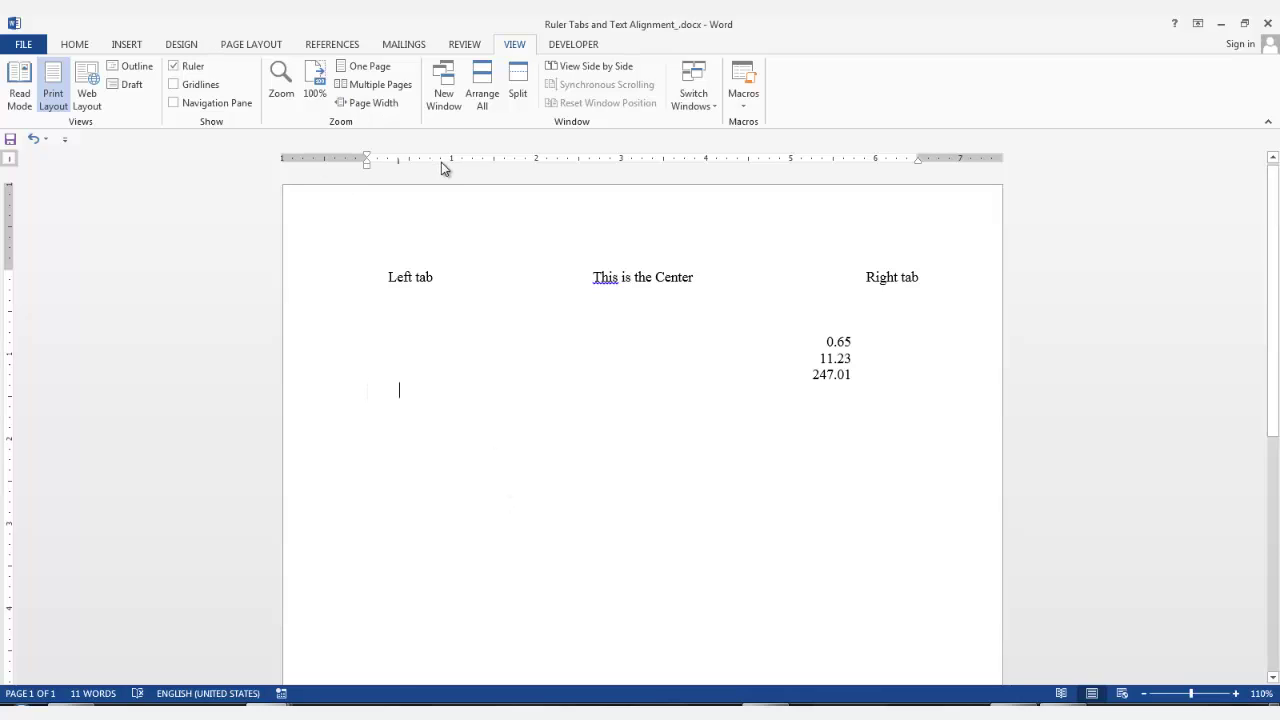
pyautogui.click(441, 162)
pyautogui.click(484, 161)
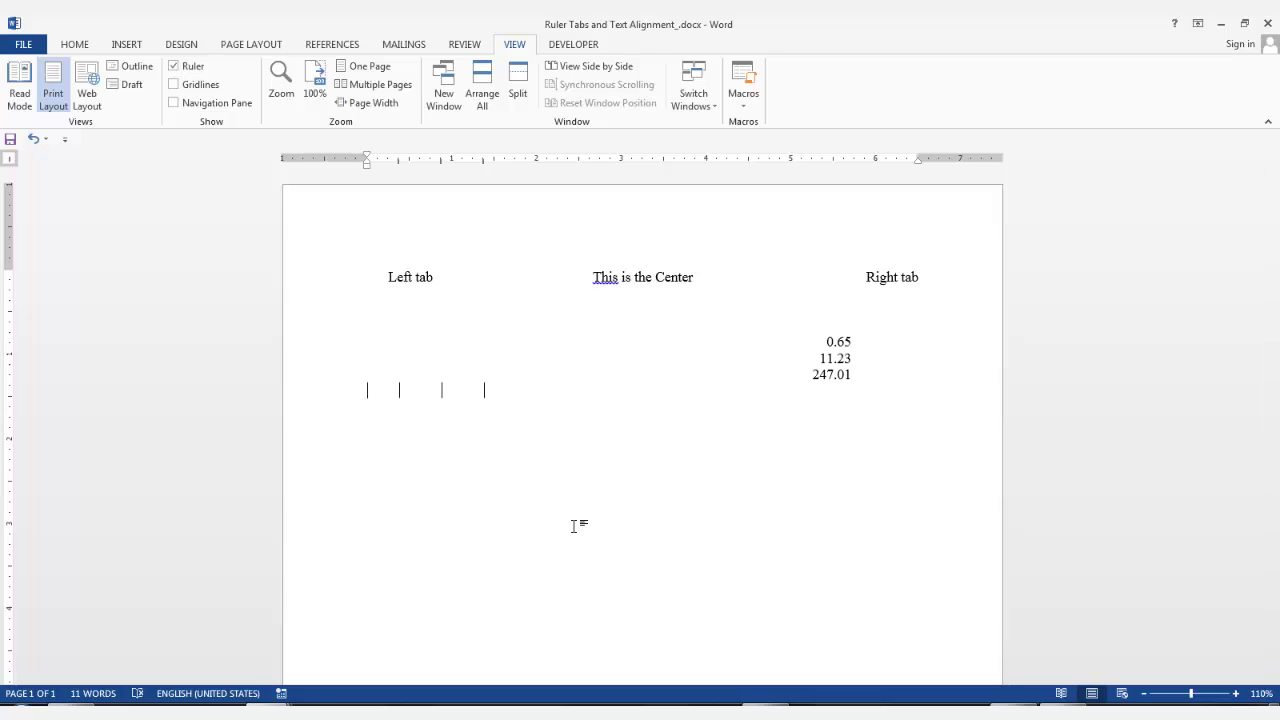
pyautogui.write('You can type right through them.')
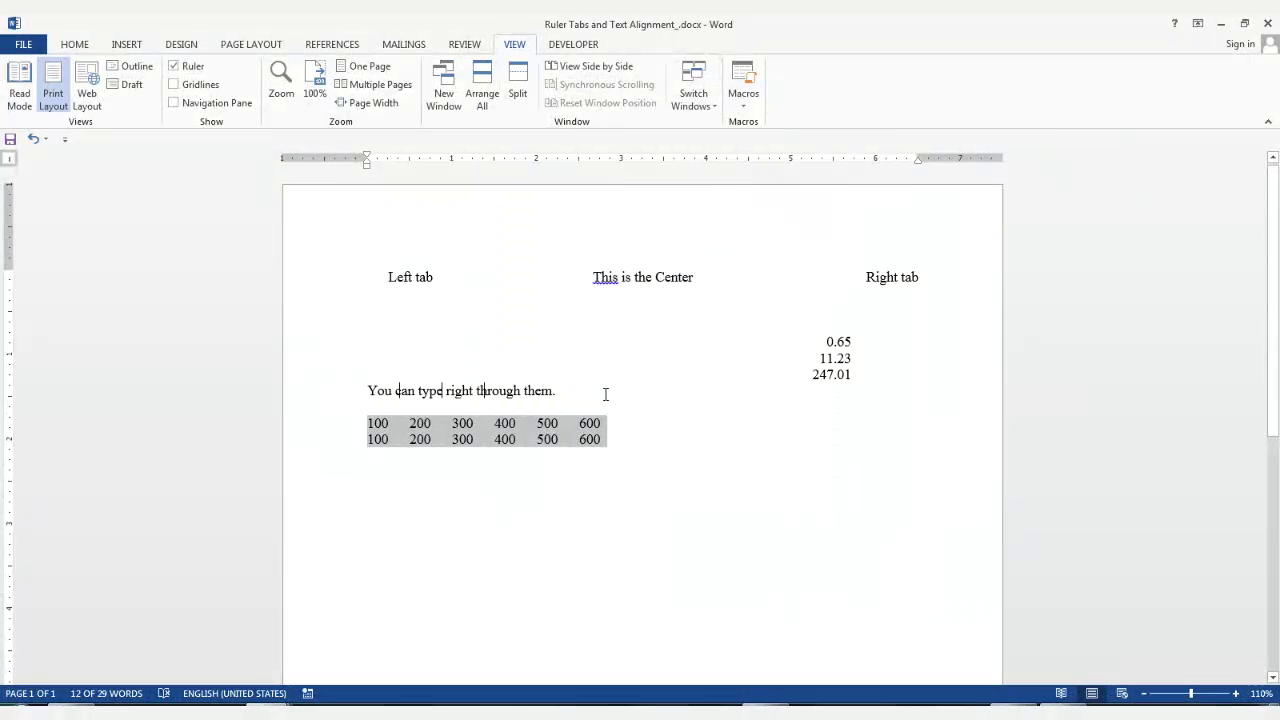
# Step: Add five bar tabs to the two rows of 100 to 600, separating the columns at about 0.4, 0.9, 1.4, 1.9 and 2.4 inches
pyautogui.click(398, 162)
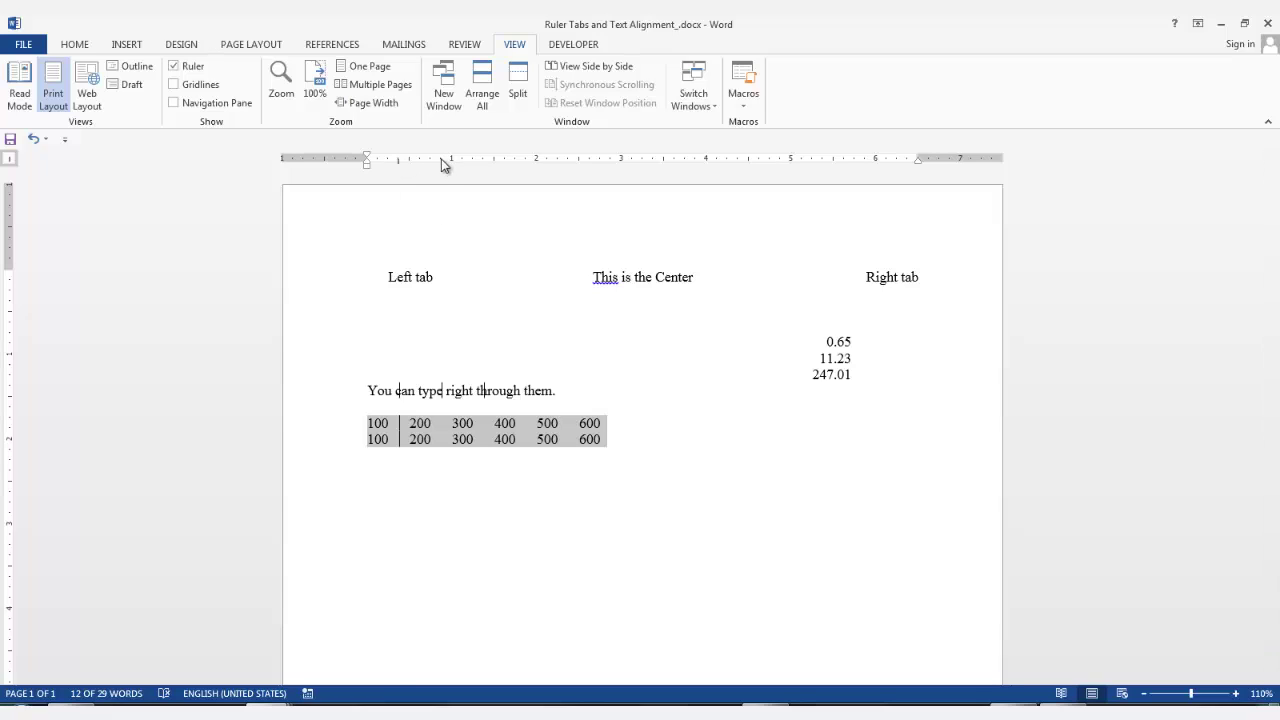
pyautogui.click(442, 160)
pyautogui.click(484, 160)
pyautogui.click(526, 160)
pyautogui.click(569, 160)
pyautogui.click(630, 460)
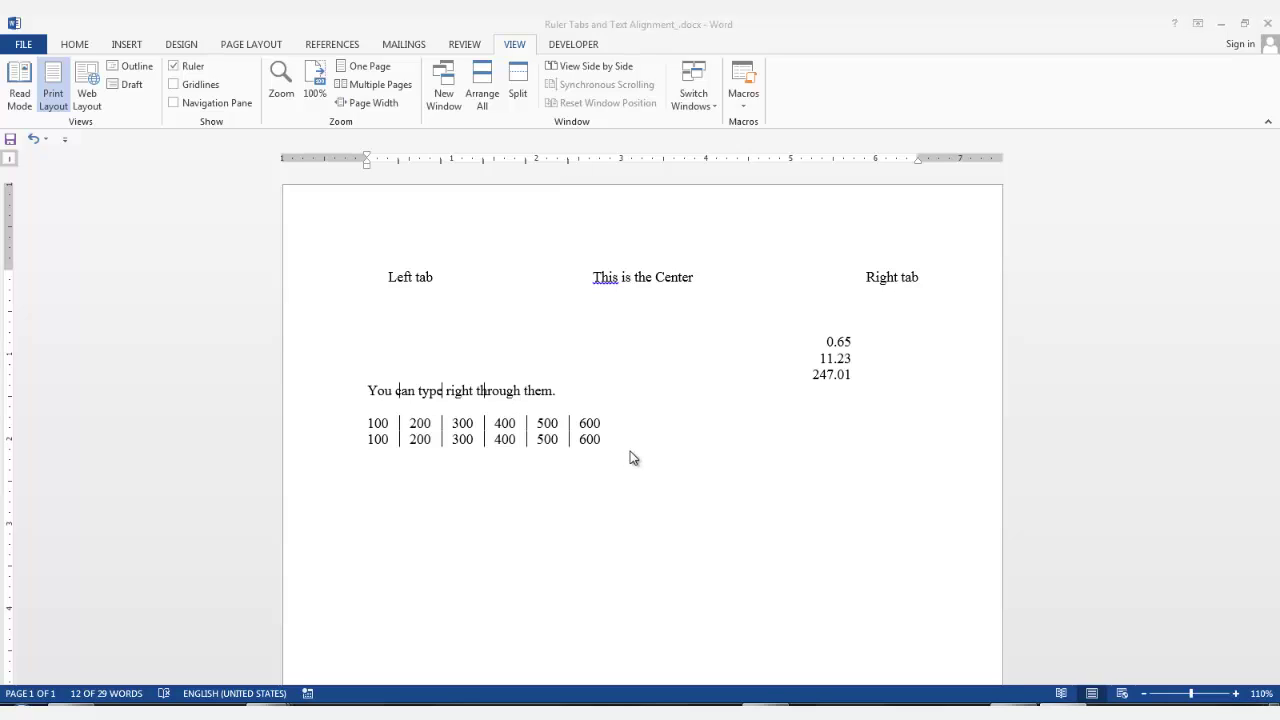
# Step: Clear the bar tabs from a new line and insert two paragraphs beginning with "Four score and seven years ago"
pyautogui.press('Return')
pyautogui.moveTo(399, 160); pyautogui.dragTo(570, 190)
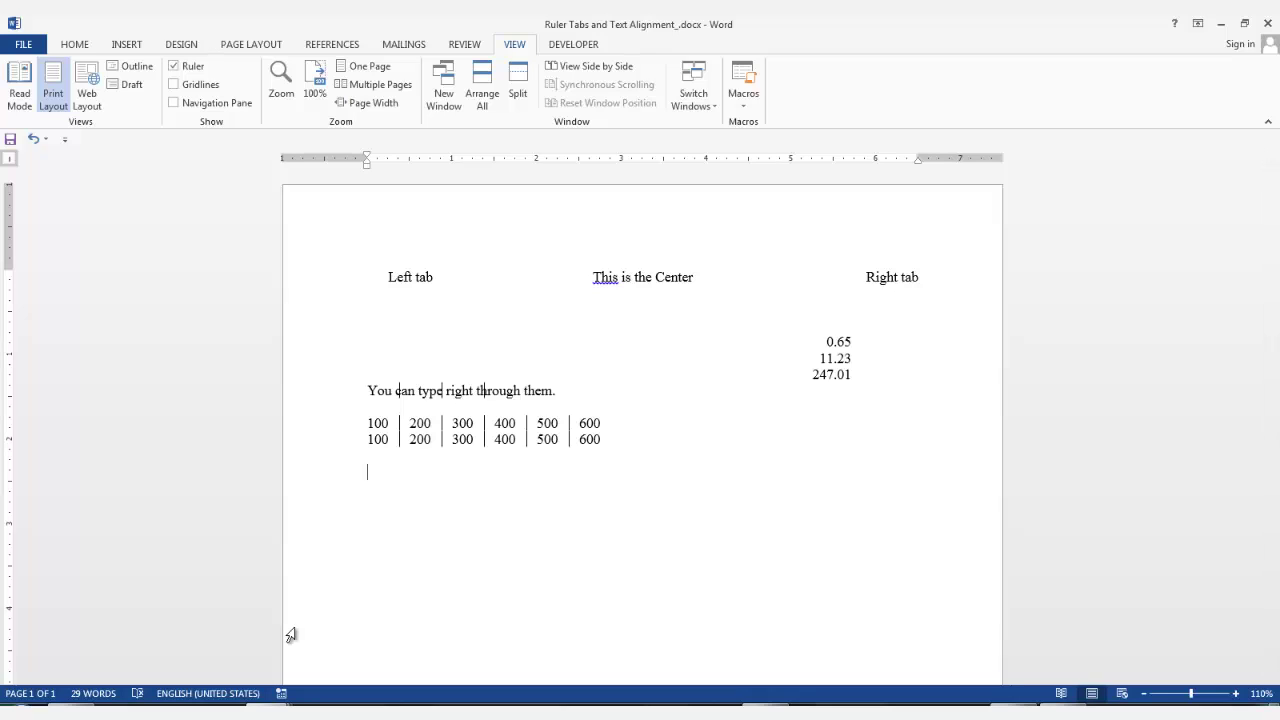
pyautogui.write('Four score and seven years ago our fathers brought forth on this continent, a new nation, conceived in Liberty, and dedicated to the proposition that all men are created equal.  Now we are engaged in a great civil war, testing whether that nation, or any nation so conceived and so dedicated, can long endure. We are met on a great battle-field of that war. We have come to dedicate a portion of that field, as a final resting place for those who here gave their lives that that nation might live. It is altogether fitting and proper that we should do this.')
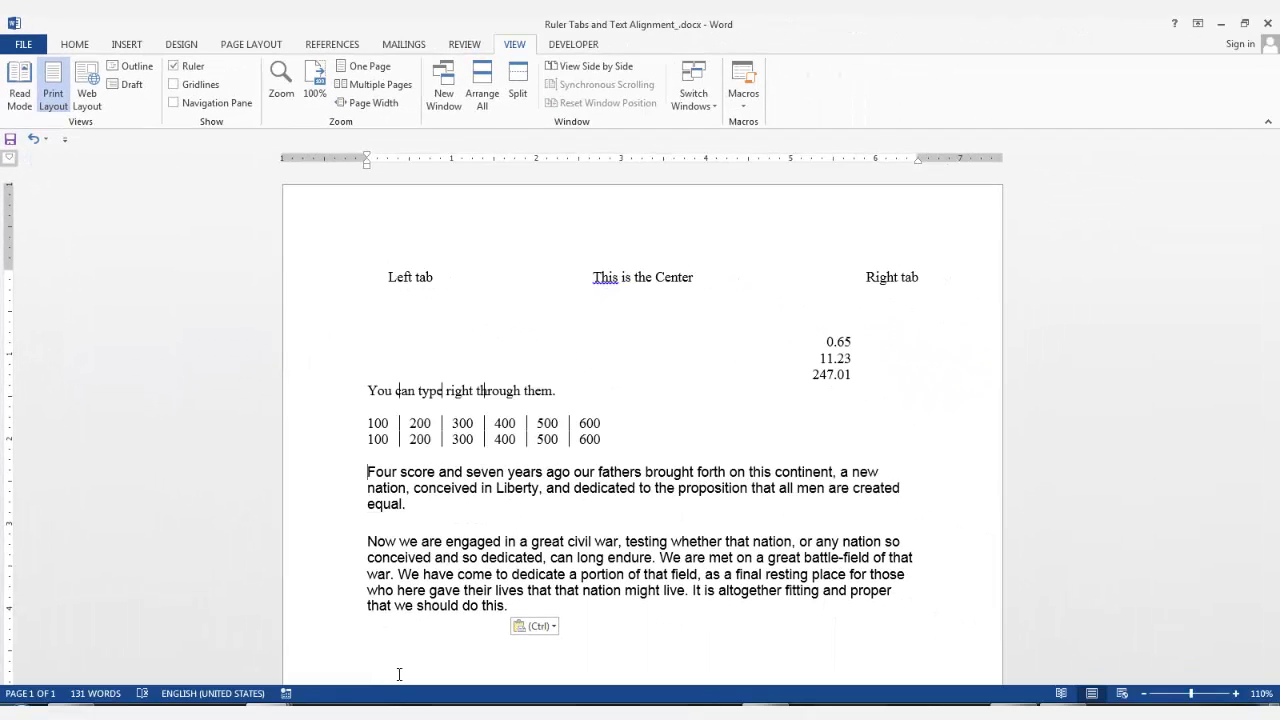
# Step: Indent the first paragraph's first line 0.5 inch, try hanging indents at 0.25 and about 1.1 inches, and return the remaining lines to the margin
pyautogui.click(408, 158)
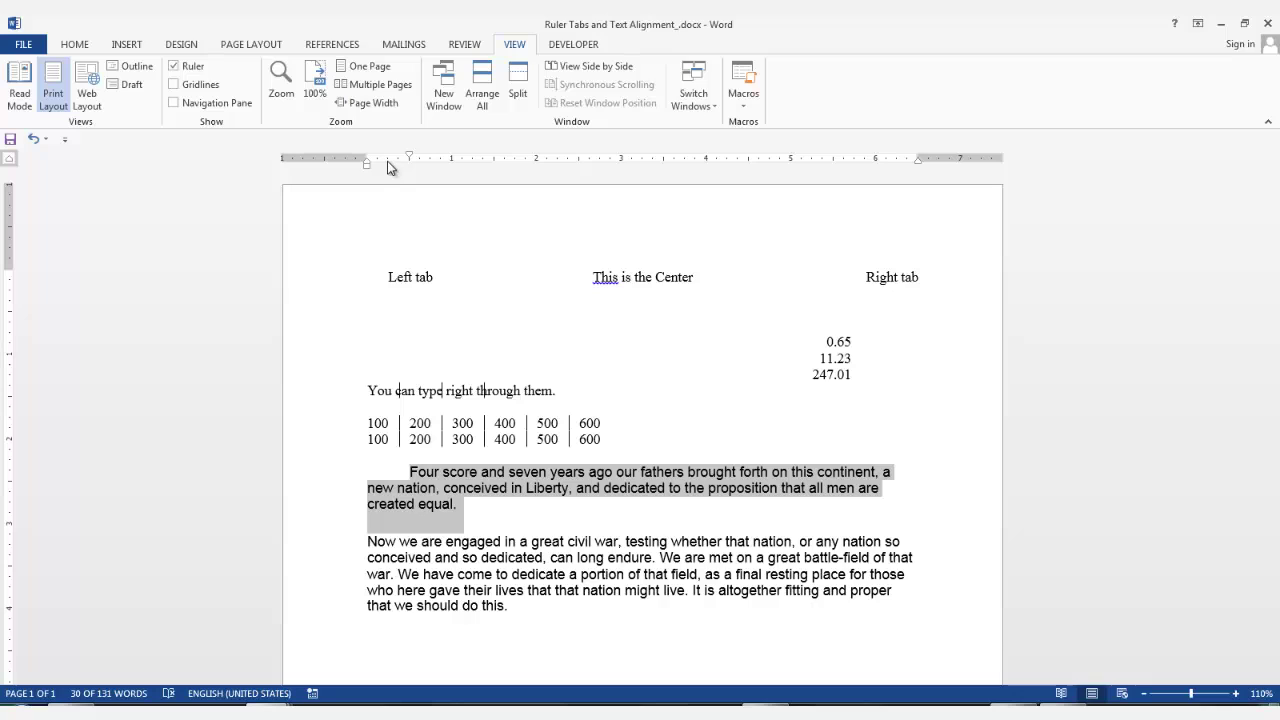
pyautogui.moveTo(389, 164); pyautogui.dragTo(388, 164)
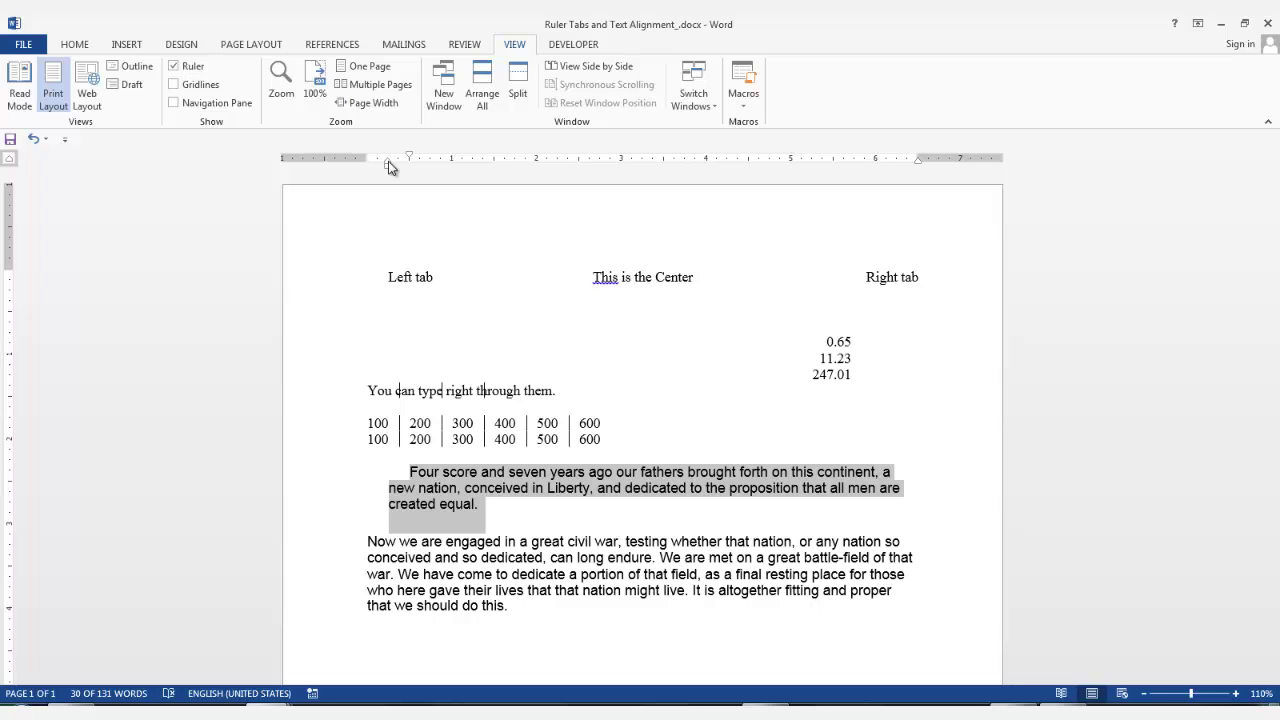
pyautogui.moveTo(389, 166); pyautogui.dragTo(462, 168)
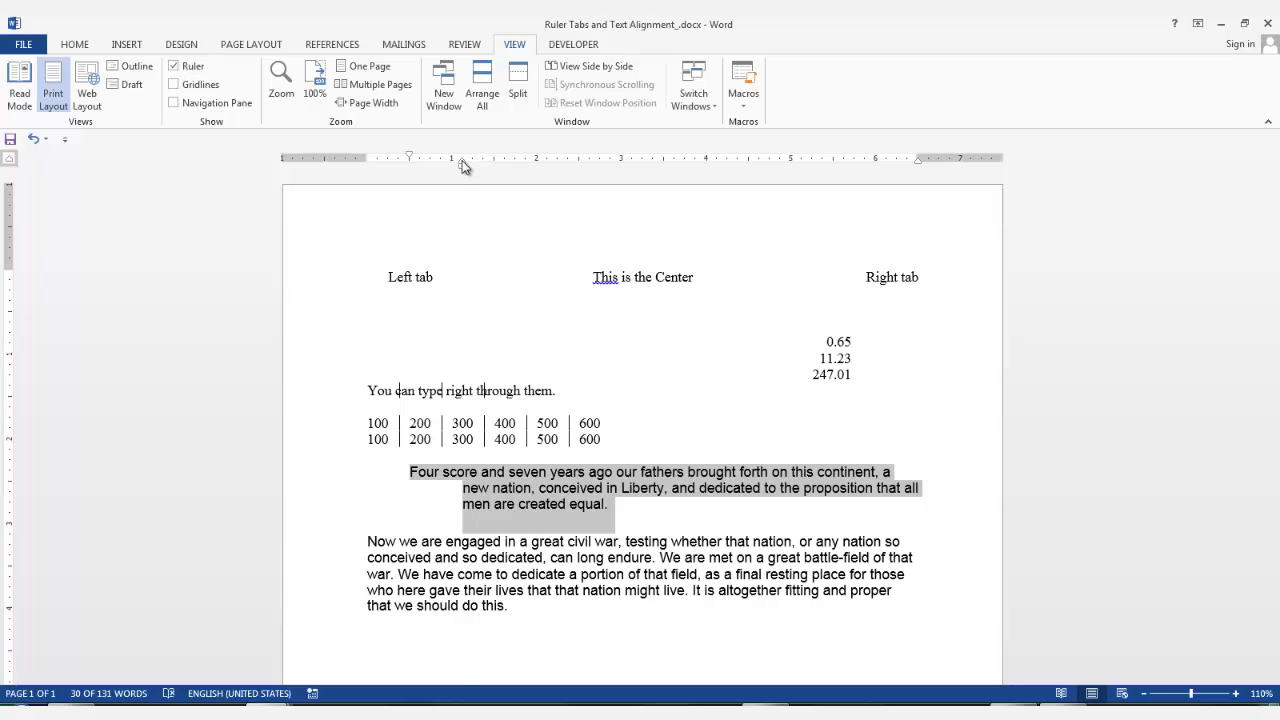
pyautogui.moveTo(463, 165); pyautogui.dragTo(368, 167)
pyautogui.click(408, 478)
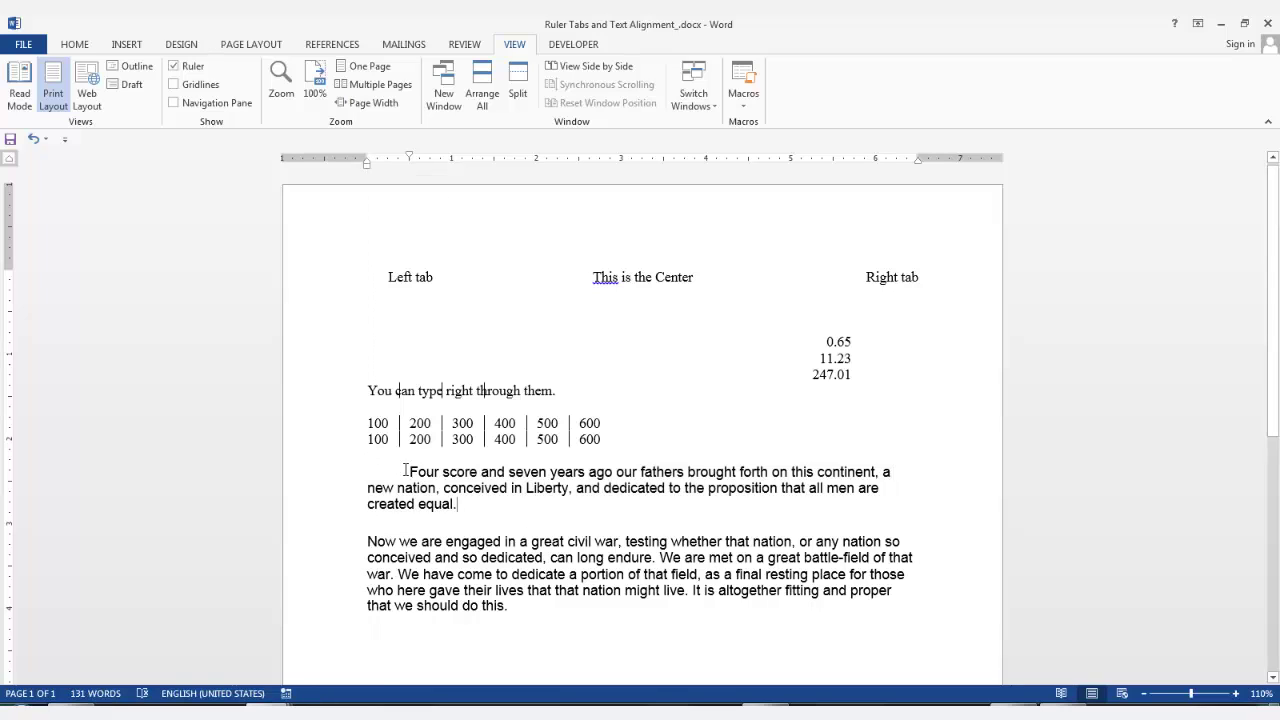
# Step: Align both speech paragraphs to a left indent of 0.5 inch, and reduce their indent to about 0.12 inch
pyautogui.moveTo(410, 472); pyautogui.dragTo(514, 620)
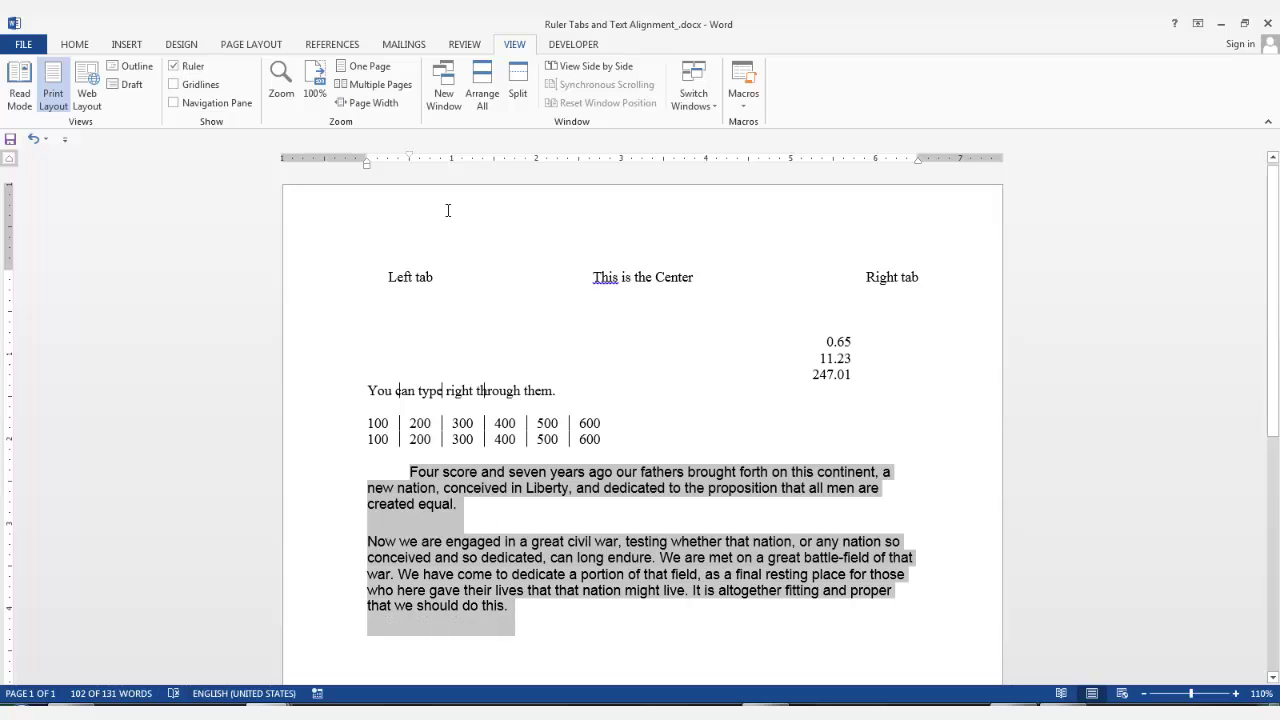
pyautogui.moveTo(367, 167); pyautogui.dragTo(409, 165)
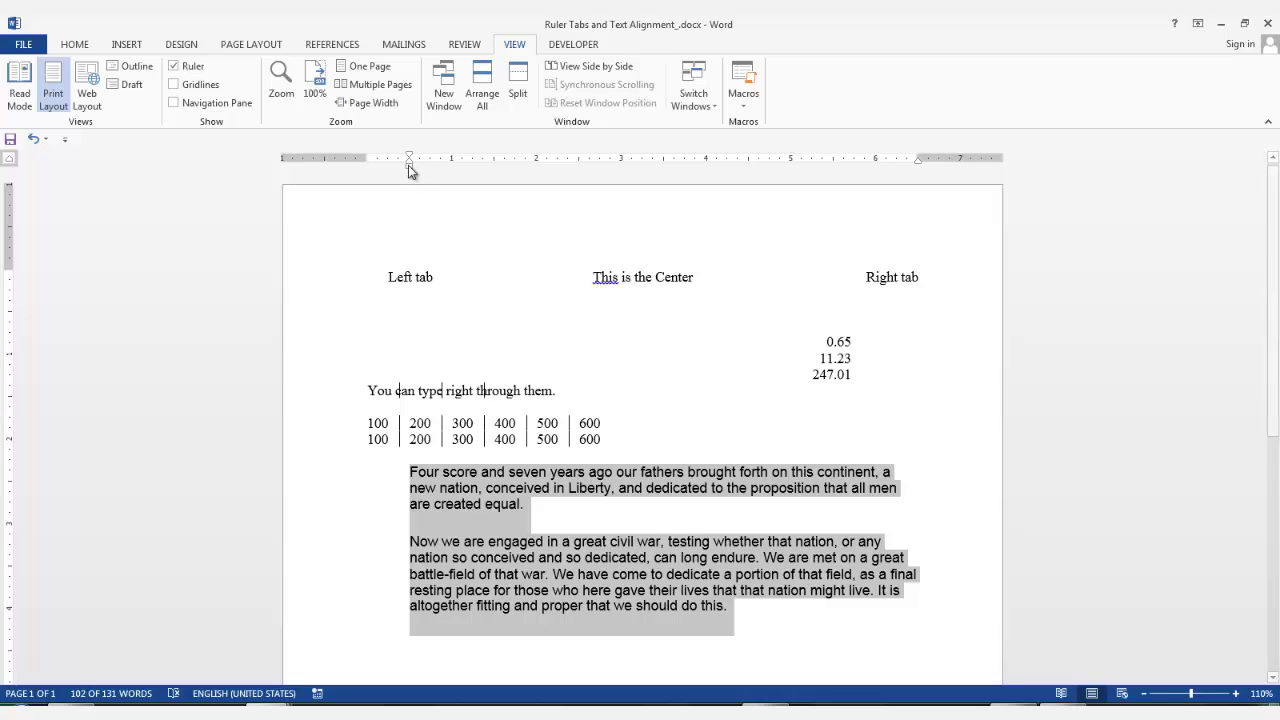
pyautogui.moveTo(409, 167)
pyautogui.mouseDown()
pyautogui.moveTo(452, 174)
pyautogui.moveTo(376, 166)
pyautogui.mouseUp()
pyautogui.click(388, 643)
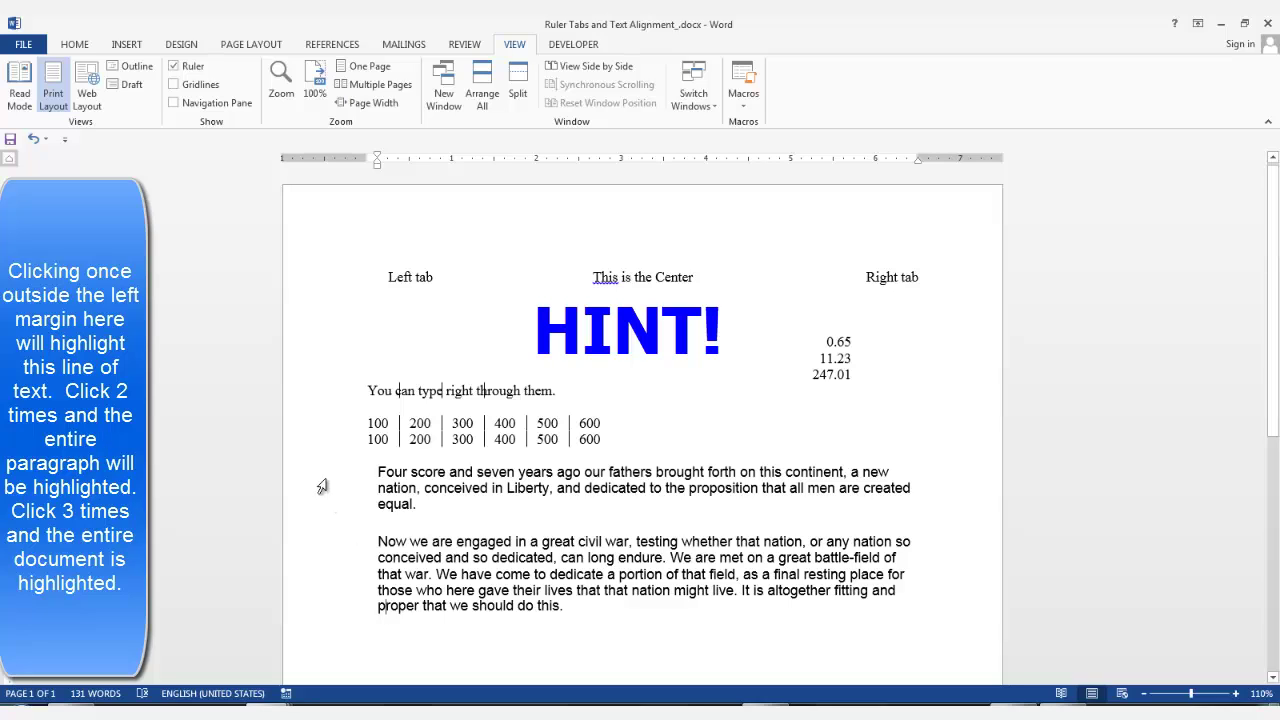
# Step: Try margin selection beside the second speech paragraph: from the left, a line, paragraph and whole document; from the right, the last word and paragraph
pyautogui.click(256, 549)
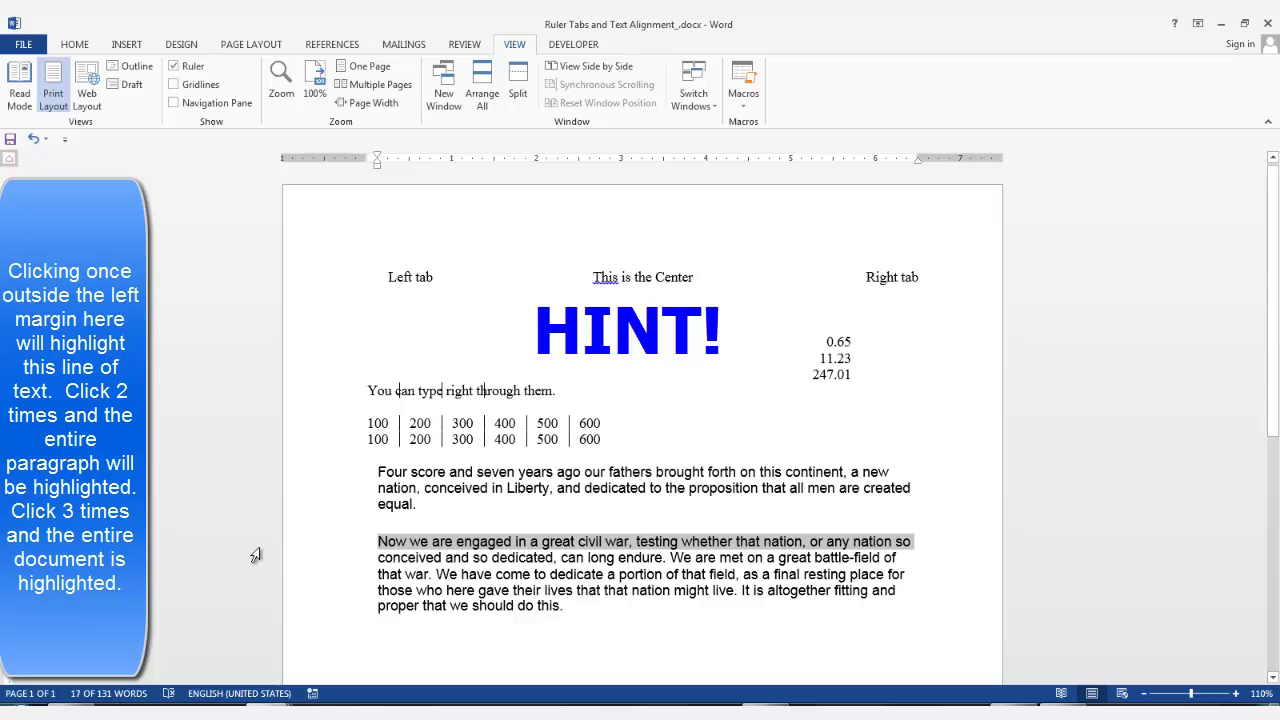
pyautogui.doubleClick(256, 553)
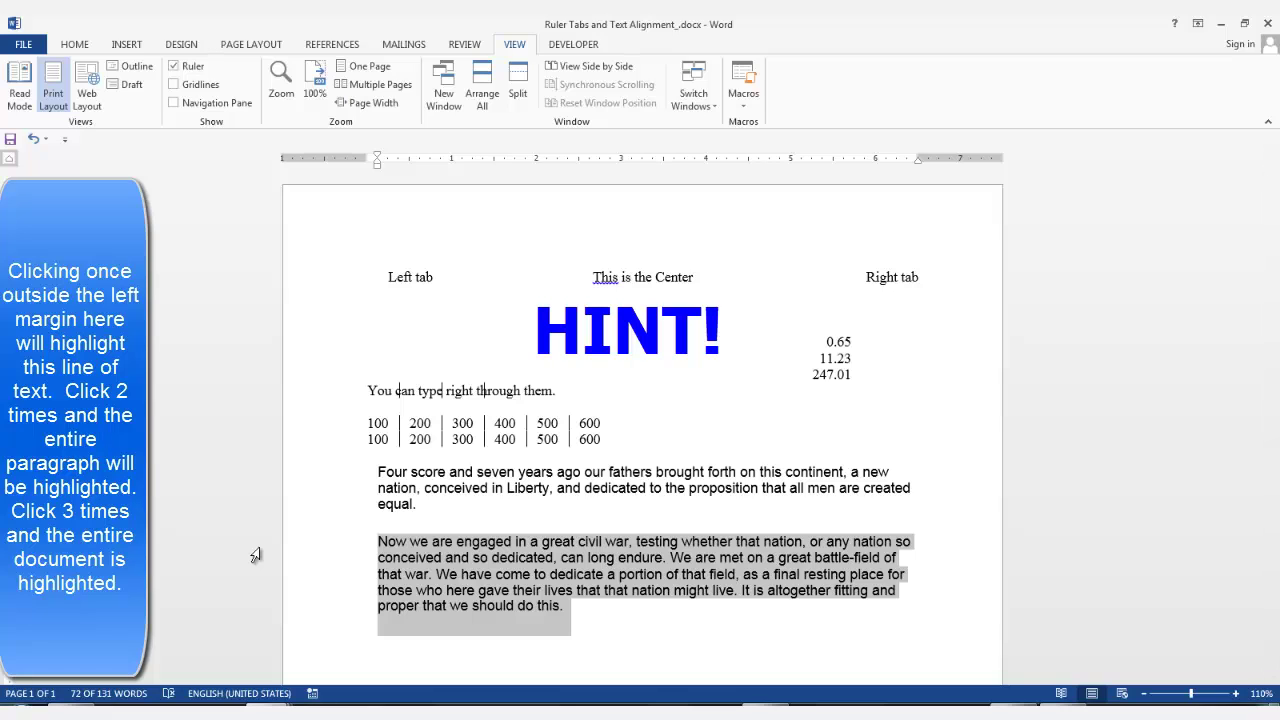
pyautogui.tripleClick(256, 553)
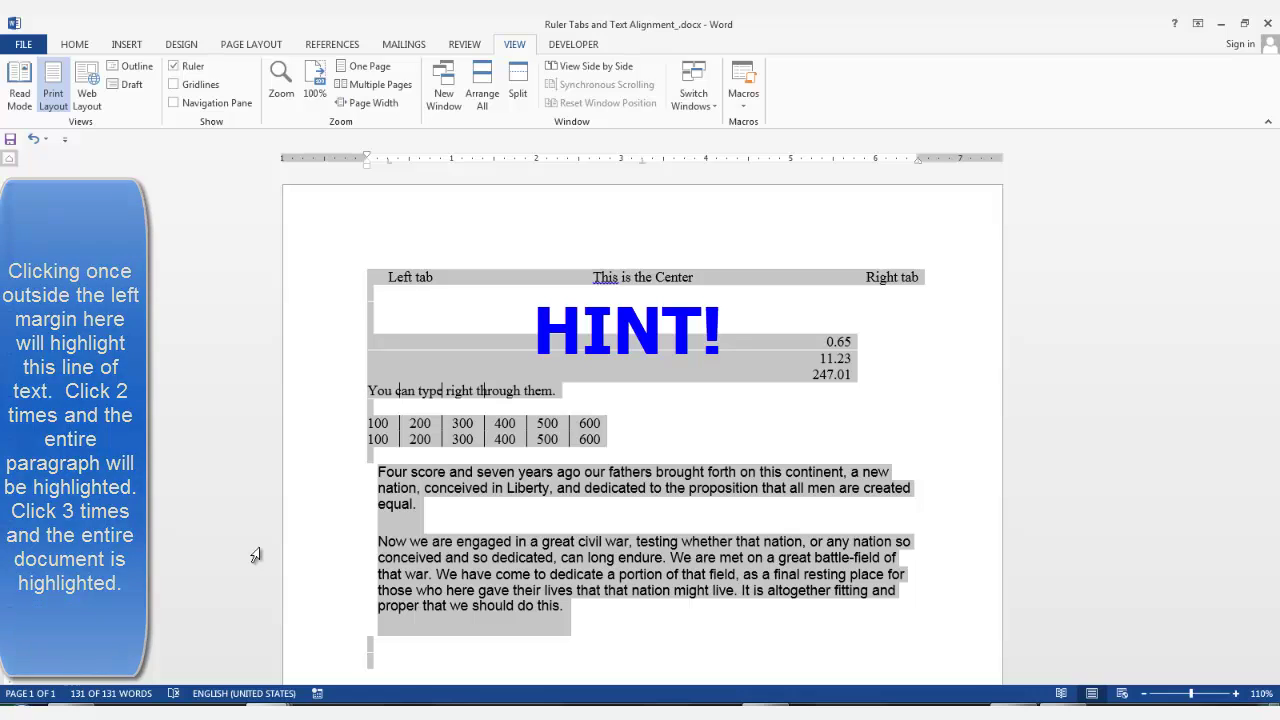
pyautogui.press('Right')
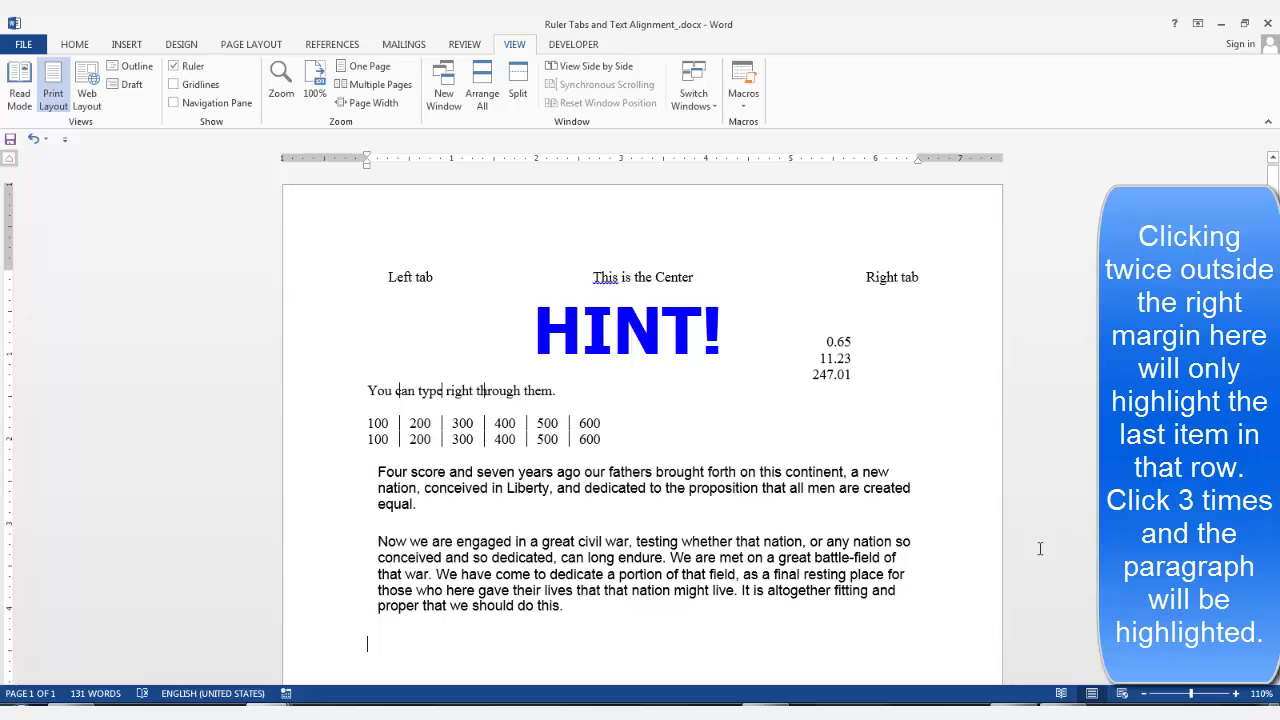
pyautogui.doubleClick(1038, 548)
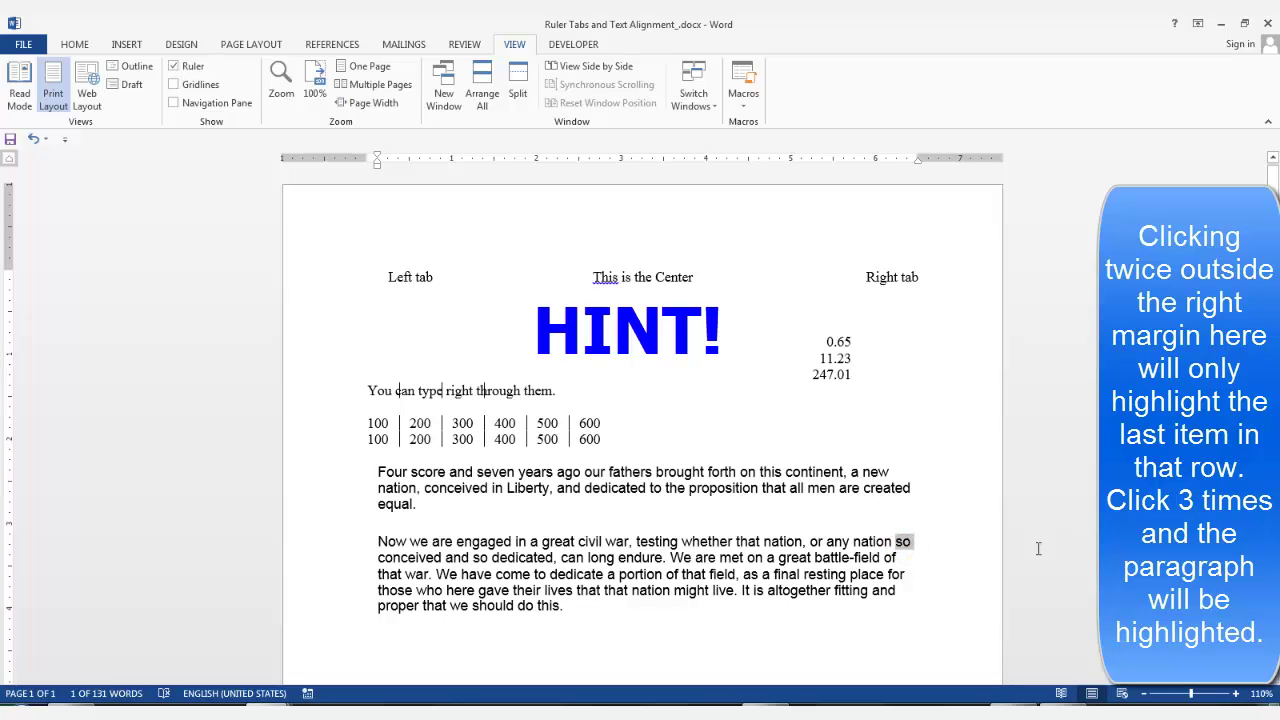
pyautogui.tripleClick(1038, 548)
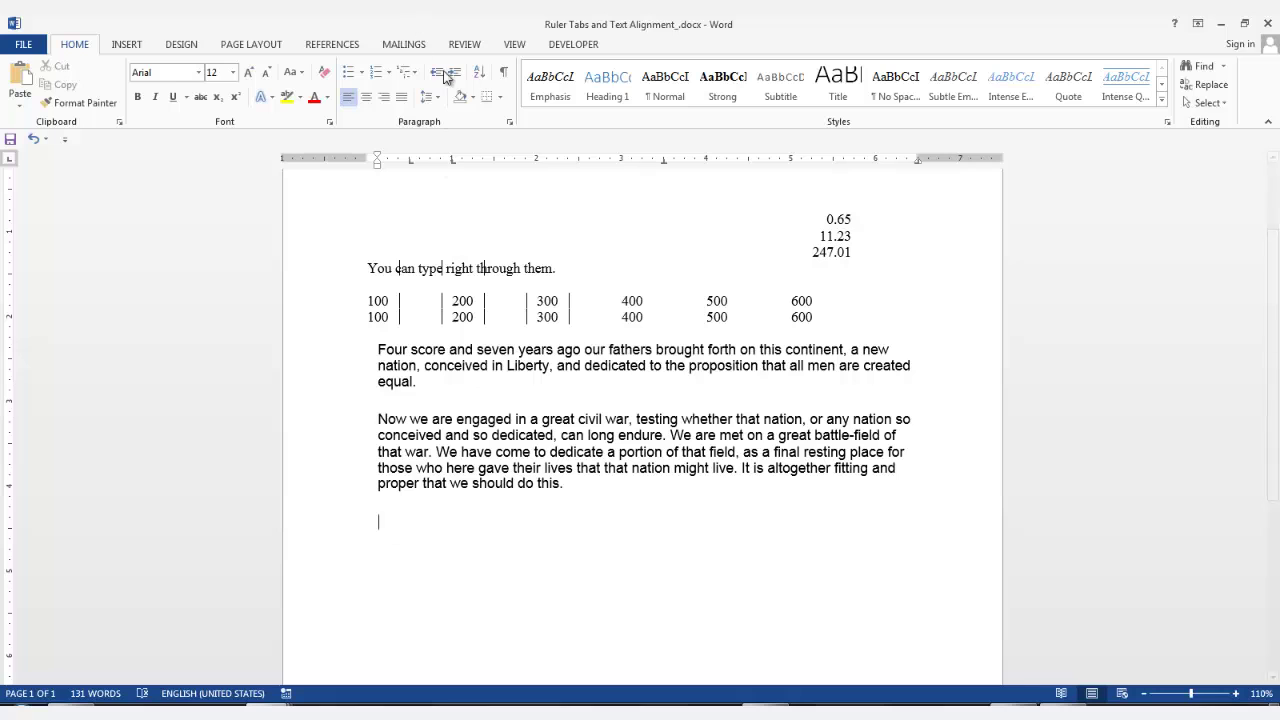
# Step: Open the tab settings for the empty line below the speech paragraphs and set the default tab stops to 0.5 inch
pyautogui.click(511, 121)
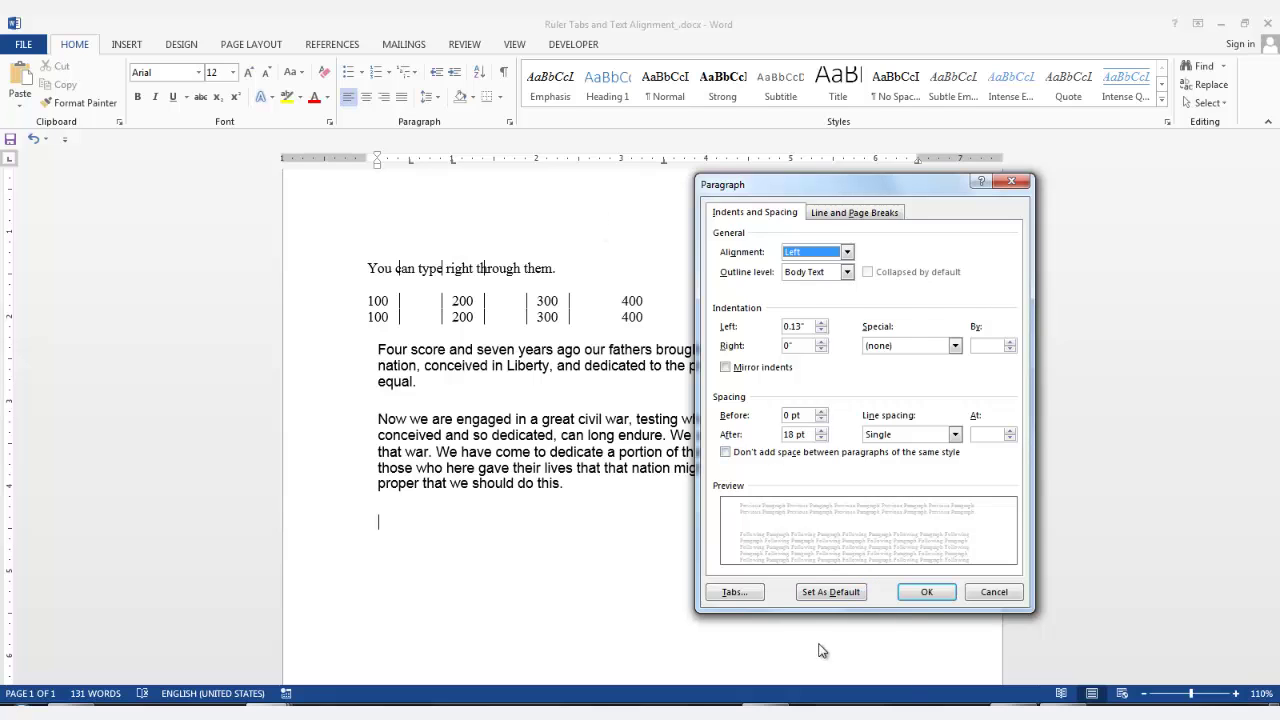
pyautogui.click(731, 596)
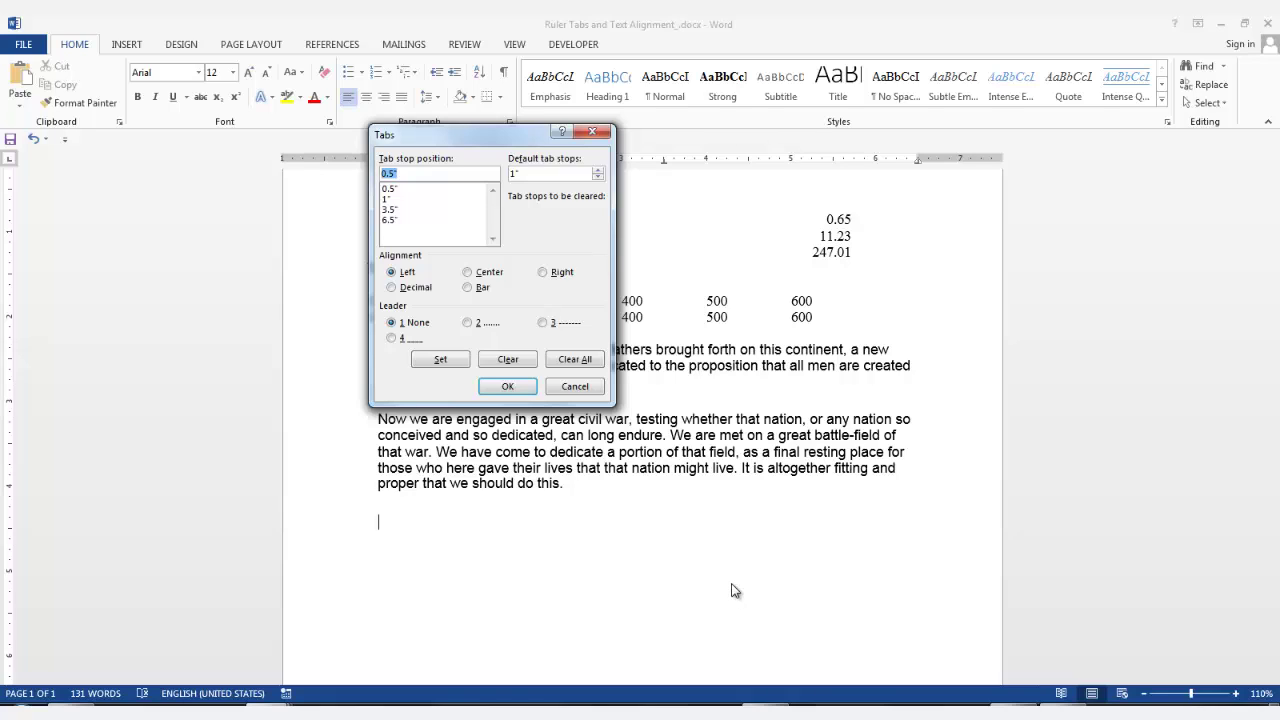
pyautogui.click(598, 179)
# Step: Clear the 6.5-inch tab stop and all remaining custom tab stops from the empty line
pyautogui.click(390, 190)
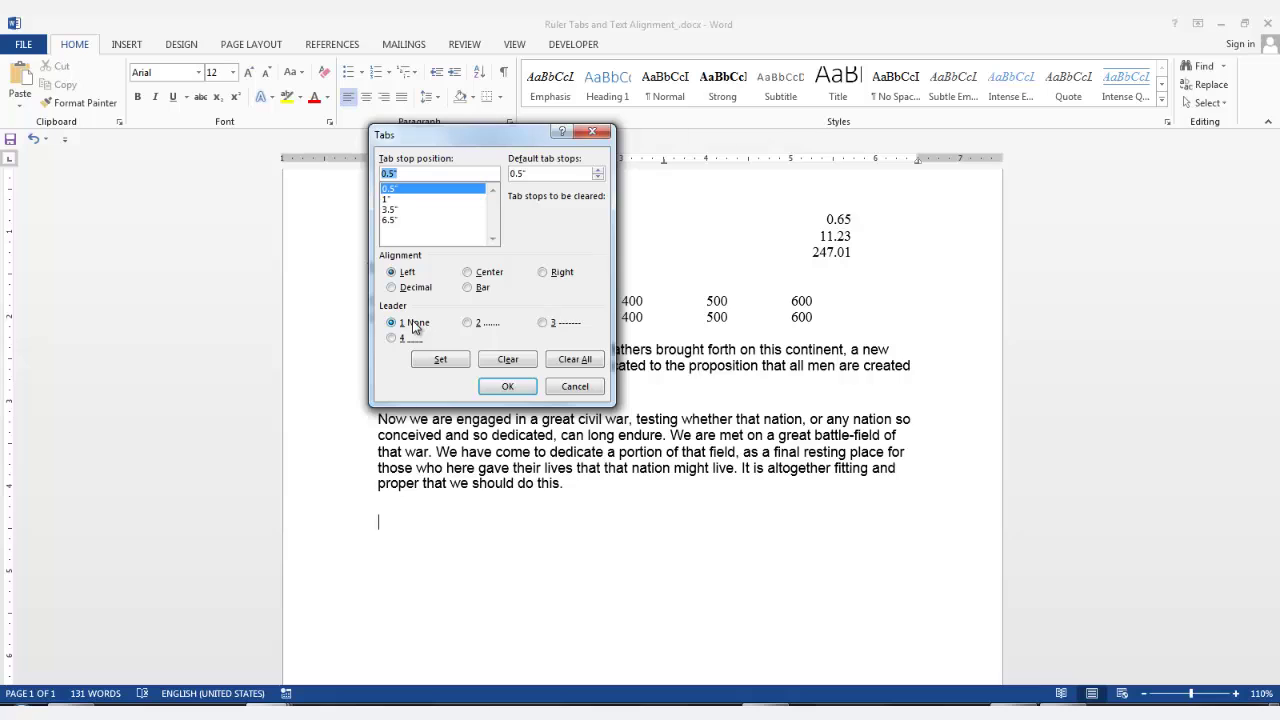
pyautogui.click(393, 221)
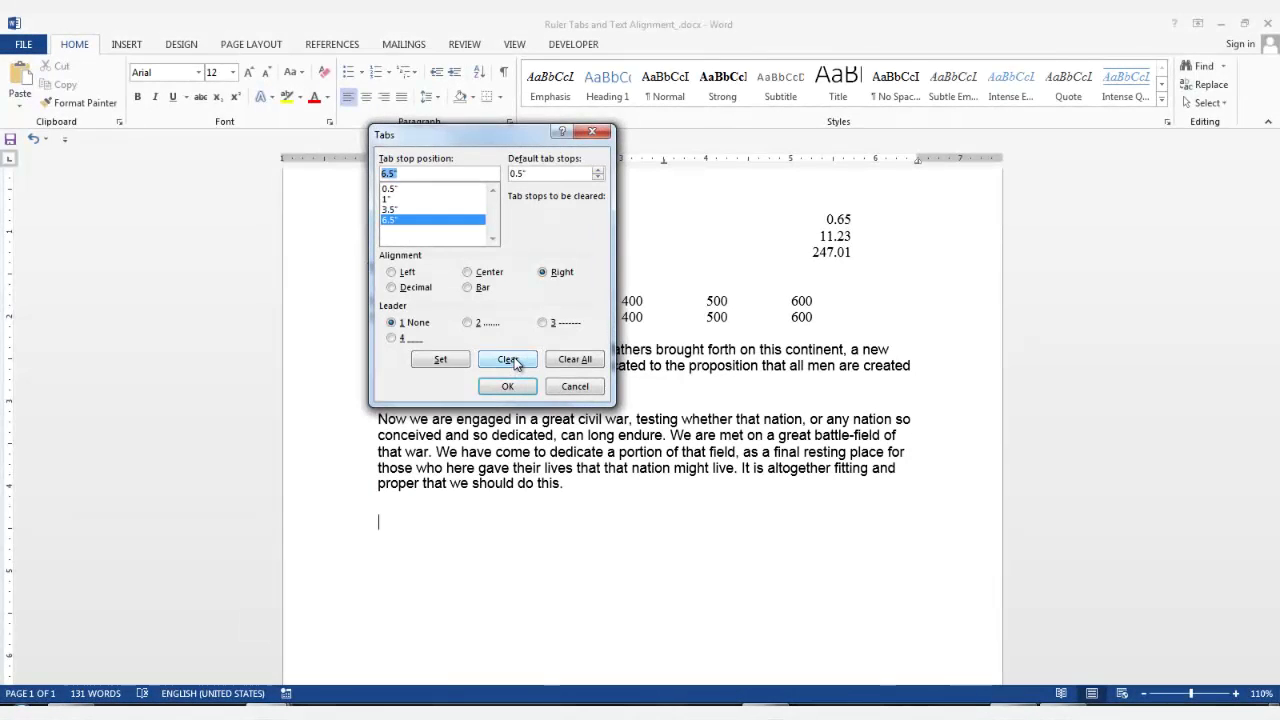
pyautogui.click(513, 364)
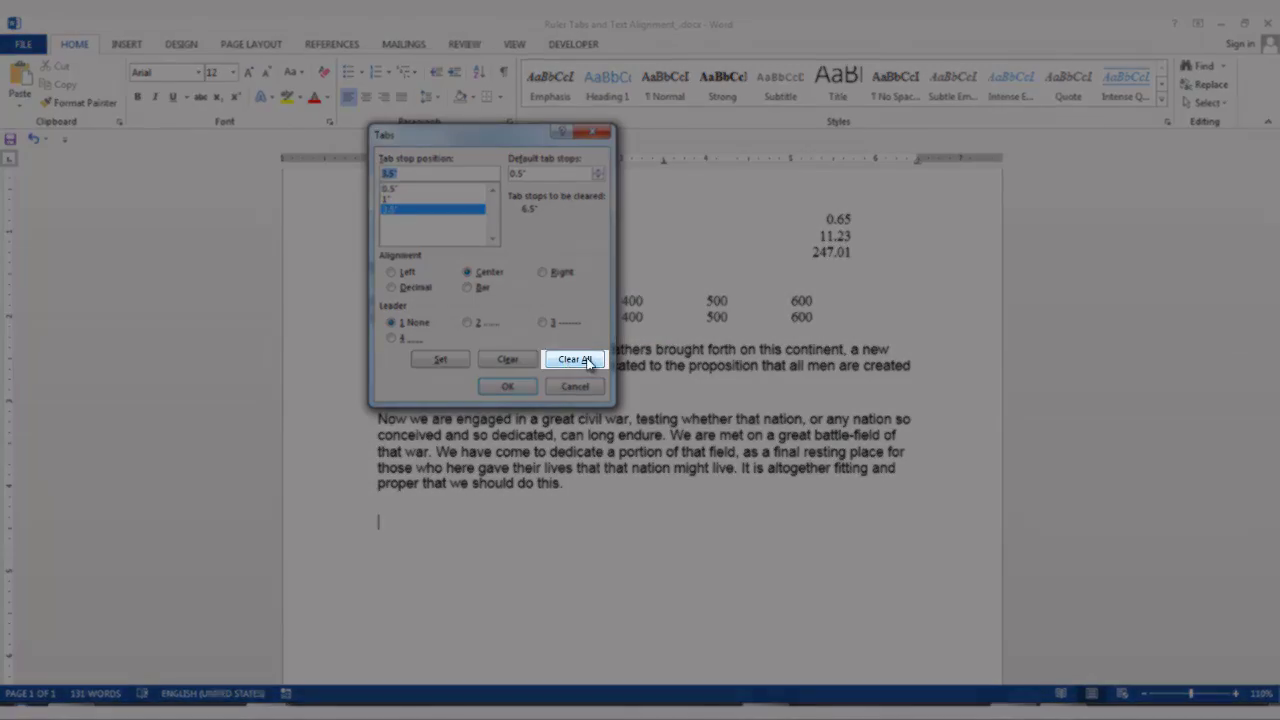
pyautogui.click(584, 362)
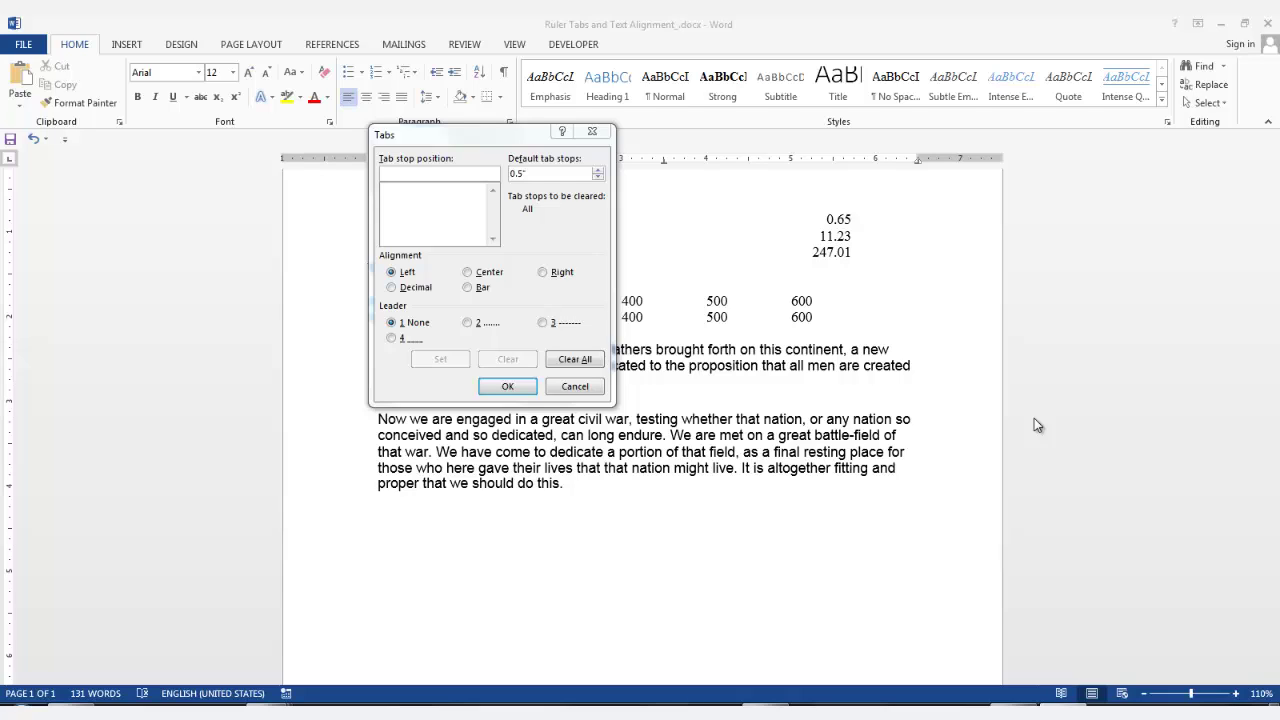
# Step: Add a left tab stop at 0.78 inch without leader and a right tab stop at 6.5 inches with dot leader 2, and apply them
pyautogui.click(396, 173)
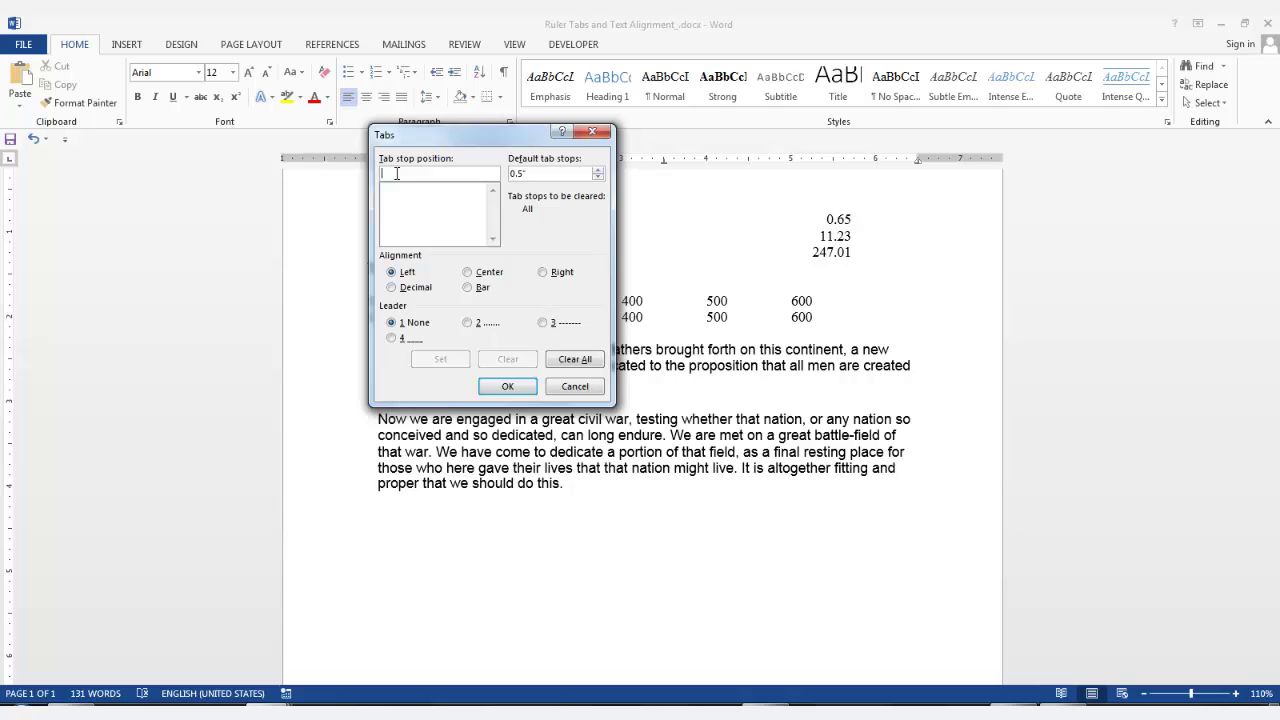
pyautogui.write('0.78')
pyautogui.click(433, 360)
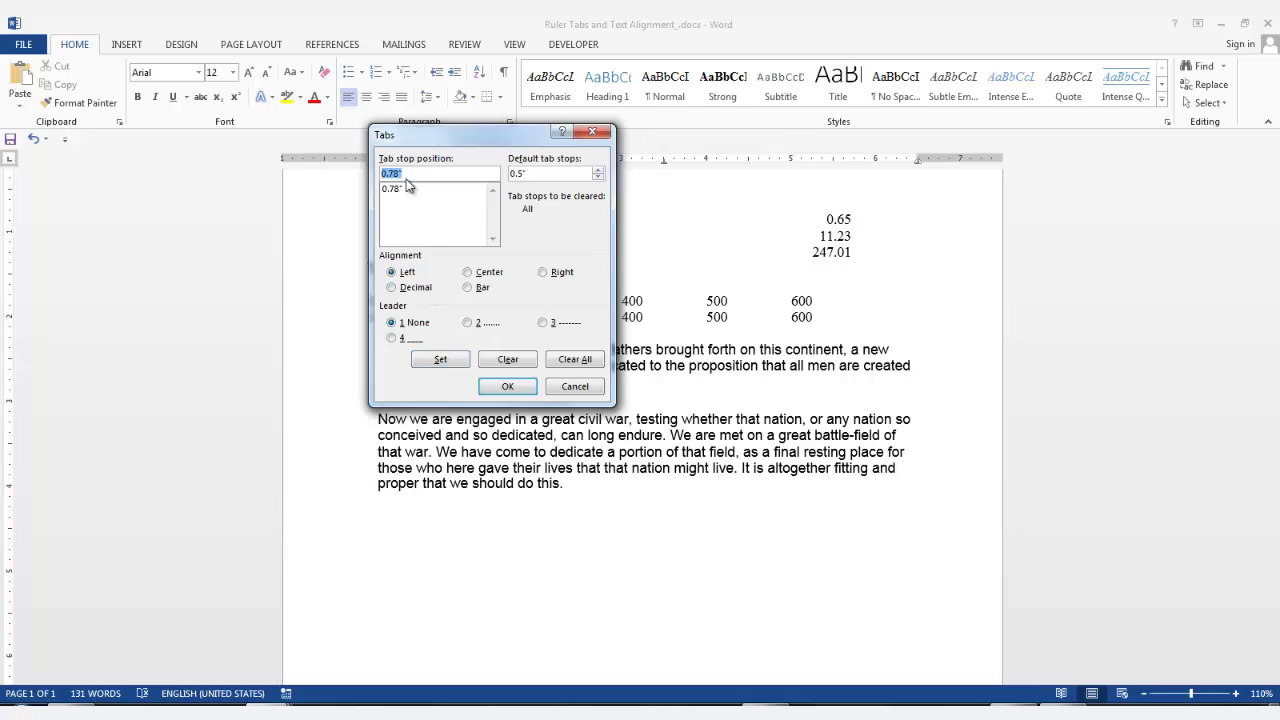
pyautogui.write('6.5')
pyautogui.click(542, 272)
pyautogui.click(467, 322)
pyautogui.click(447, 364)
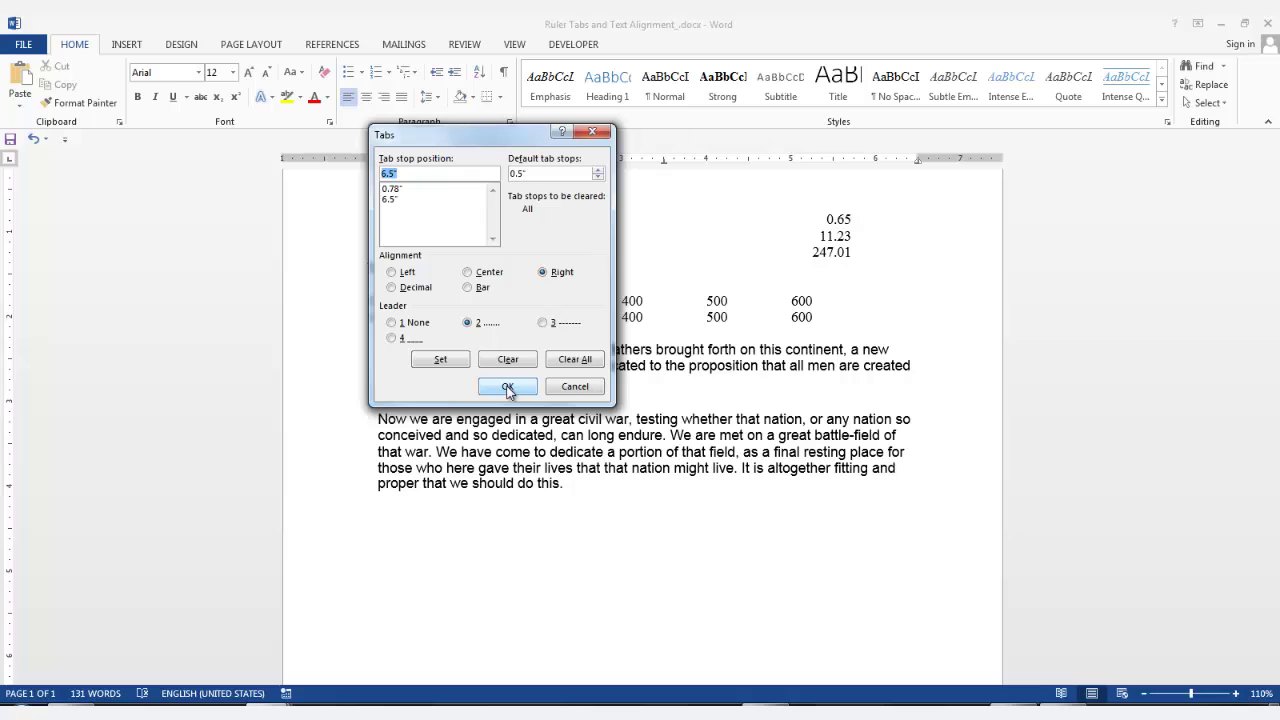
pyautogui.click(507, 389)
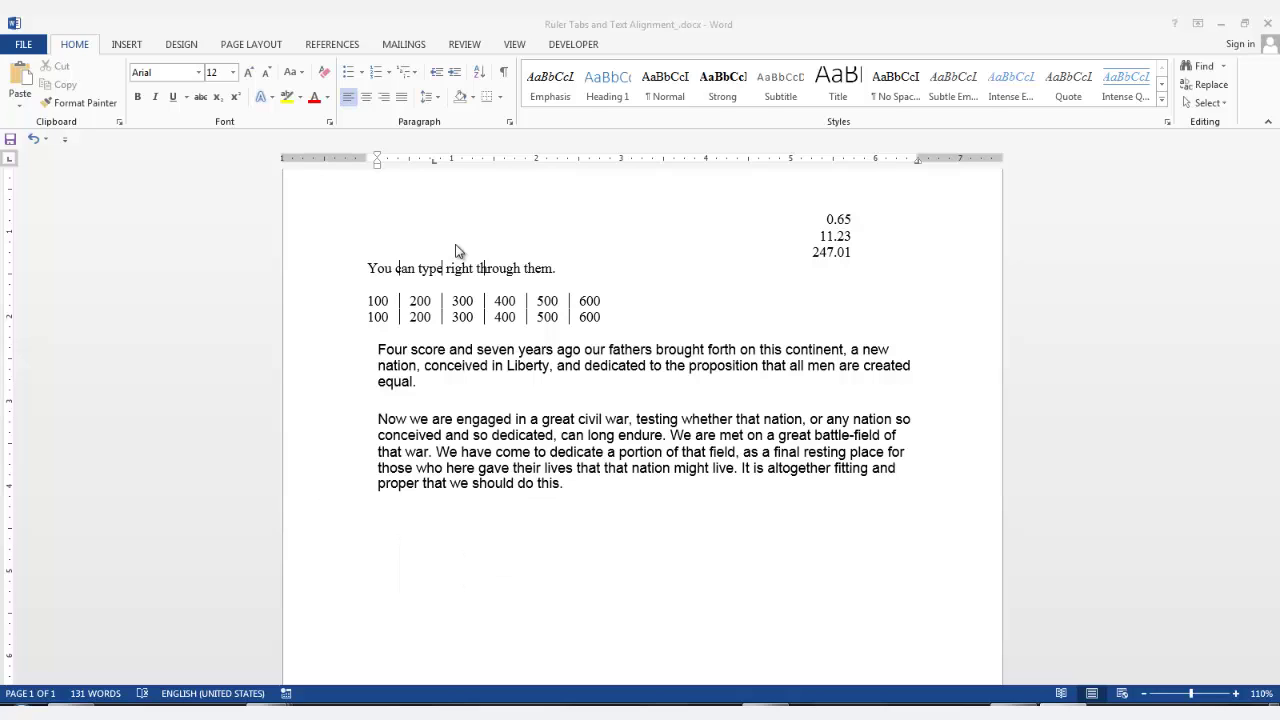
# Step: Enter the person's full name at the 0.78-inch tab and "Committee member" at the dot-leader right tab on the empty line
pyautogui.click(387, 527)
pyautogui.press('Tab')
pyautogui.write('Jane Doe')
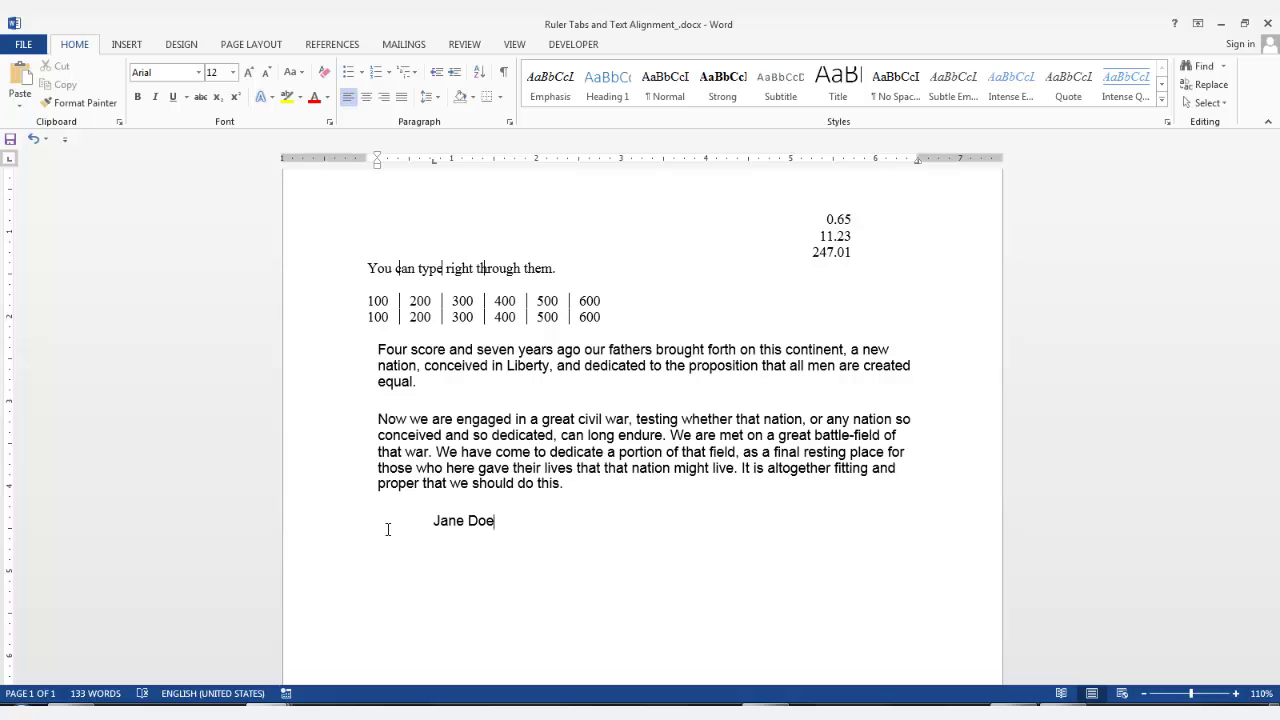
pyautogui.press('Tab')
pyautogui.write('Committee member')
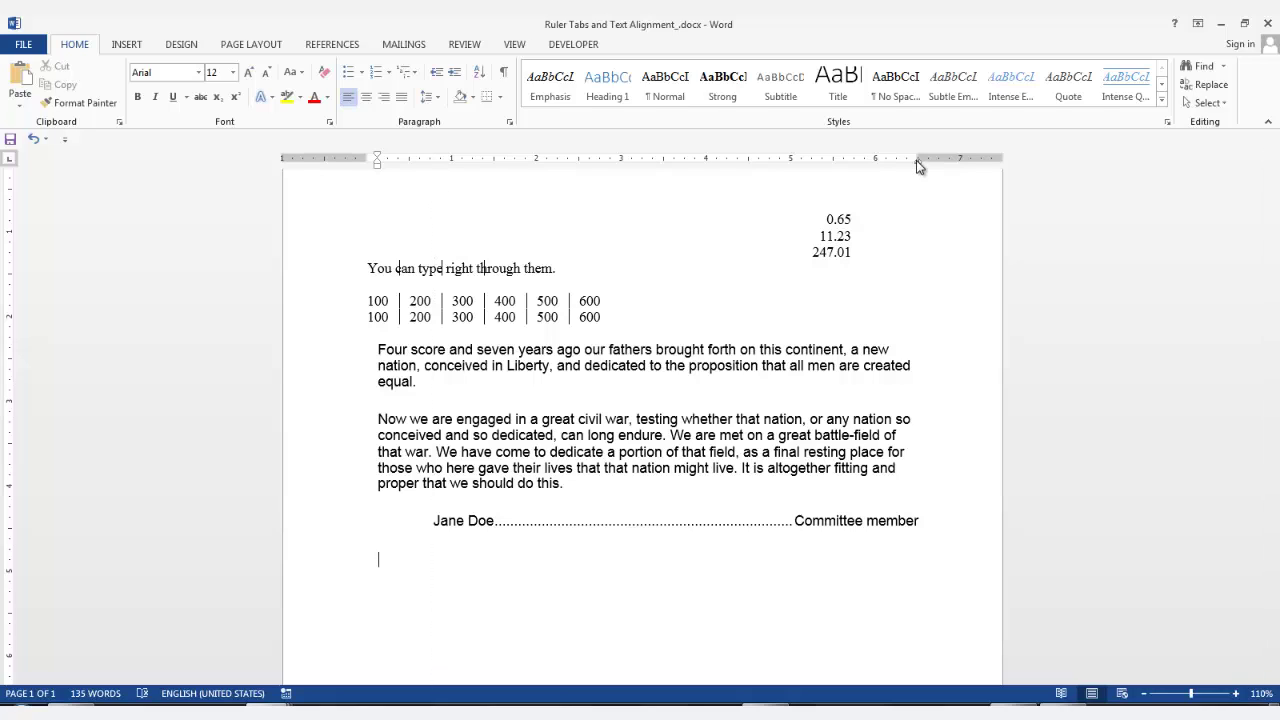
# Step: Advance the insertion point through the default half-inch tab stops on the blank line below to the 3-inch mark
pyautogui.press('Tab')
pyautogui.press('Tab')
pyautogui.press('Tab')
pyautogui.press('Tab')
pyautogui.press('Tab')
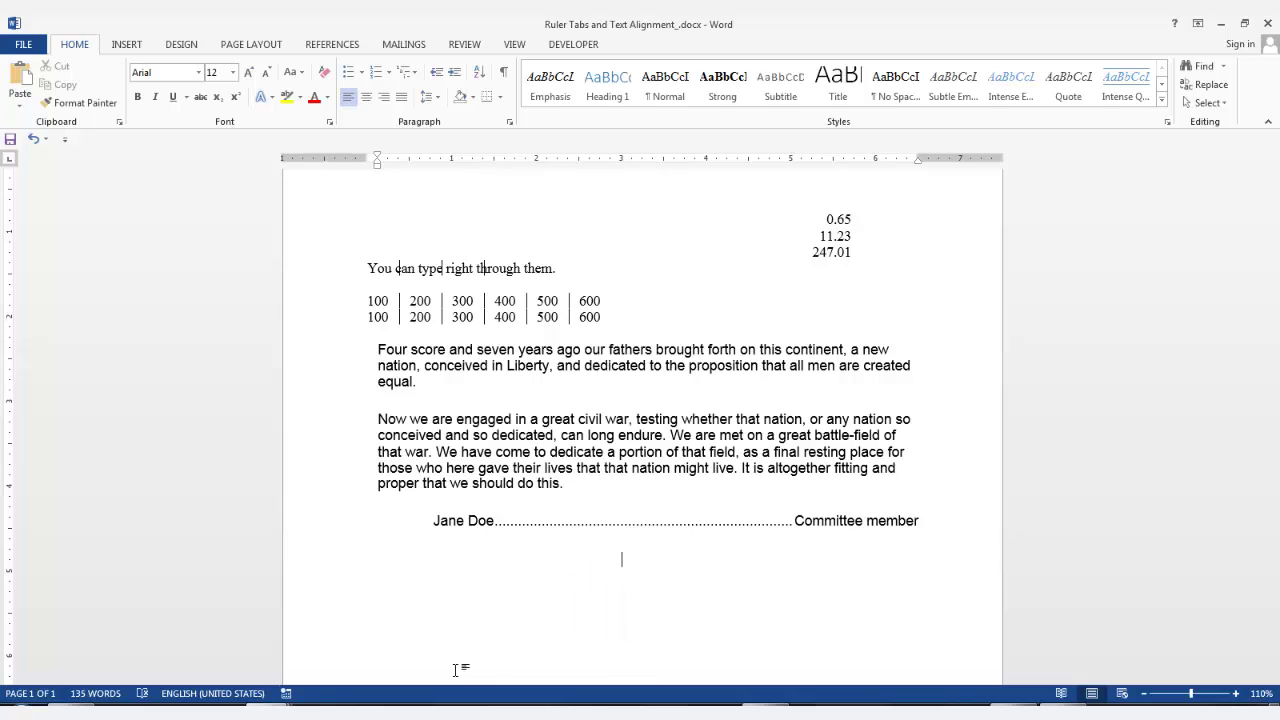